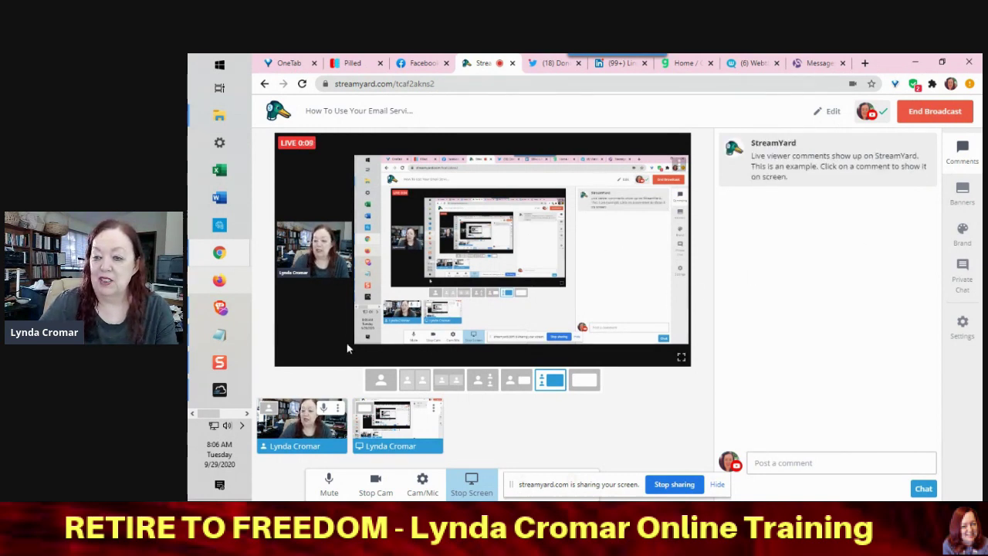
- Switch from StreamYard to the Nowlifestyle.com tab showing the Email Autoresponder dashboard
{"action": "left_click", "coordinate": [227, 310]}
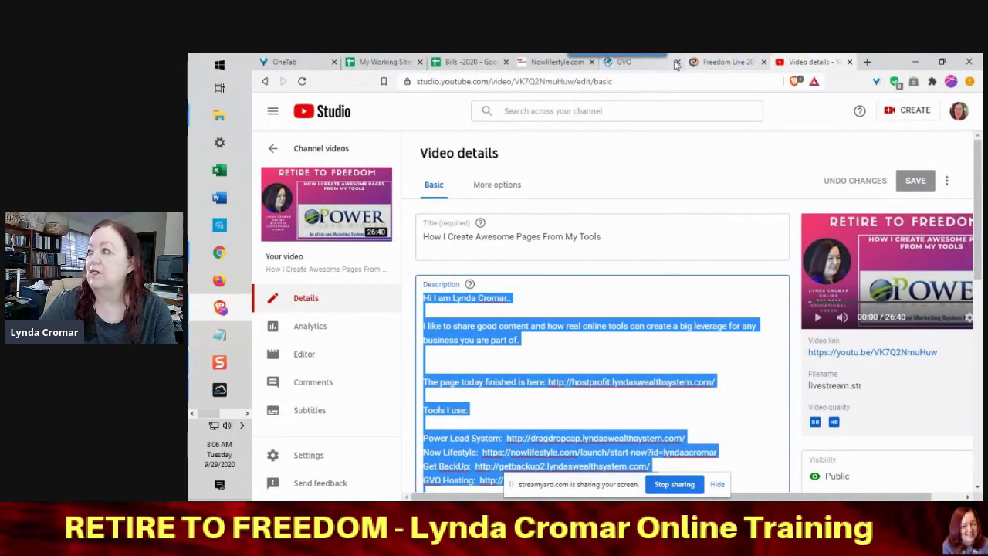
{"action": "left_click", "coordinate": [559, 64]}
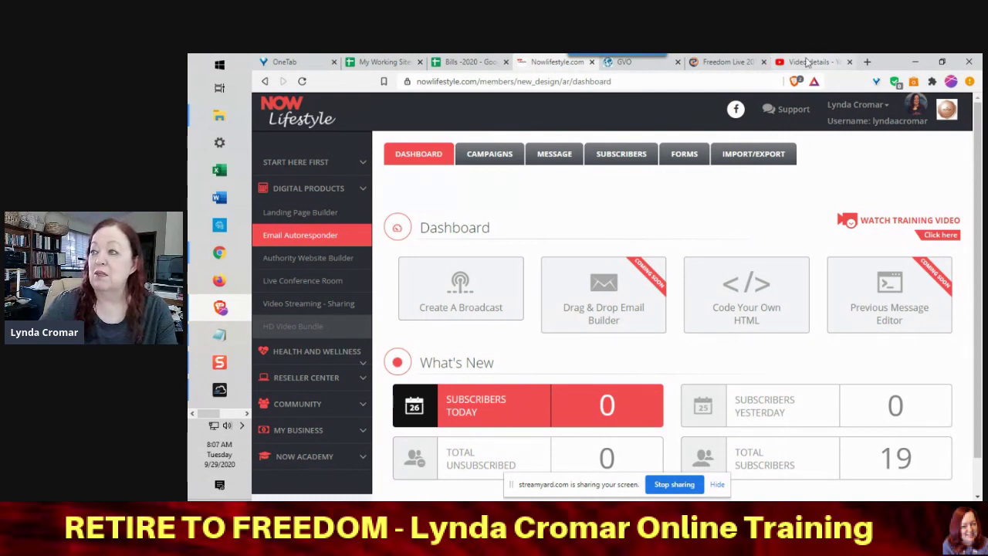
- Open the CAMPAIGNS tab to view the campaigns statistics overview
{"action": "left_click", "coordinate": [492, 157]}
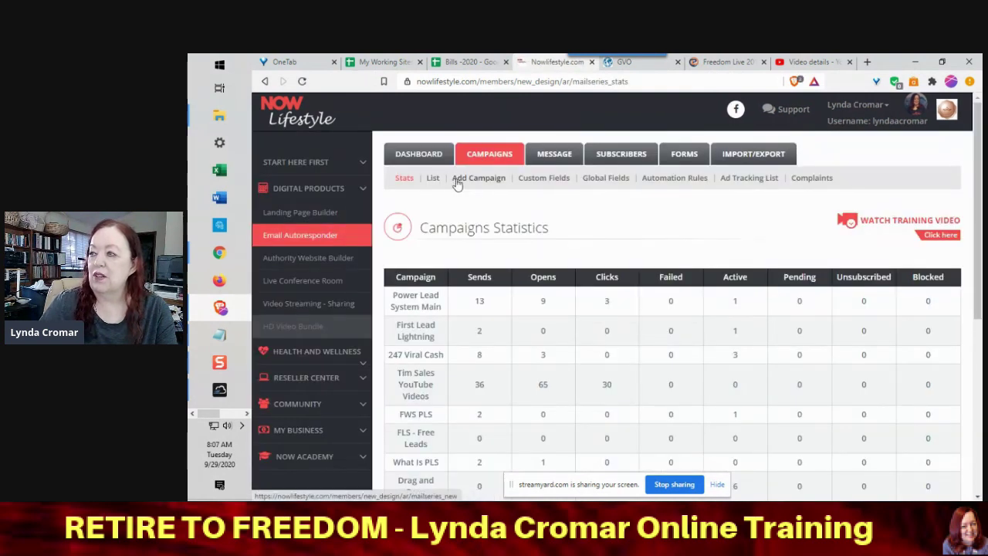
- Create campaign 'Email To Text' with autofilled From Name and Reply-To Email
{"action": "left_click", "coordinate": [480, 179]}
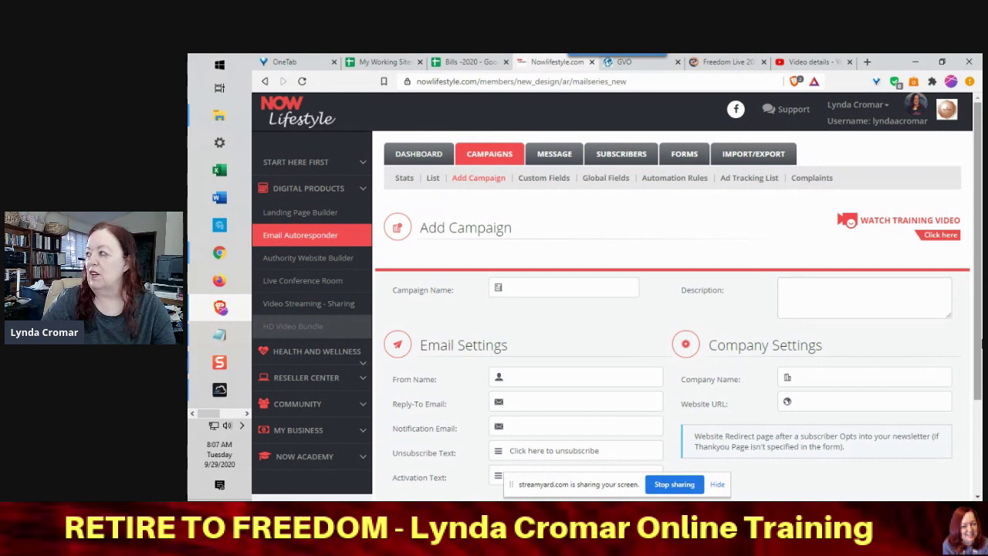
{"action": "left_click_drag", "start_coordinate": [979, 291], "coordinate": [978, 348]}
{"action": "left_click", "coordinate": [531, 209]}
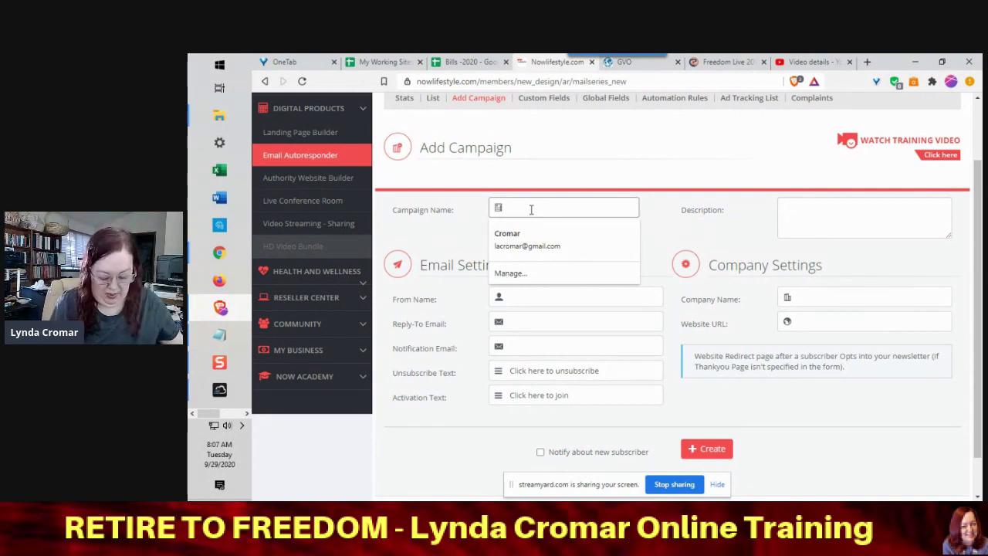
{"action": "type", "text": "Email To Text"}
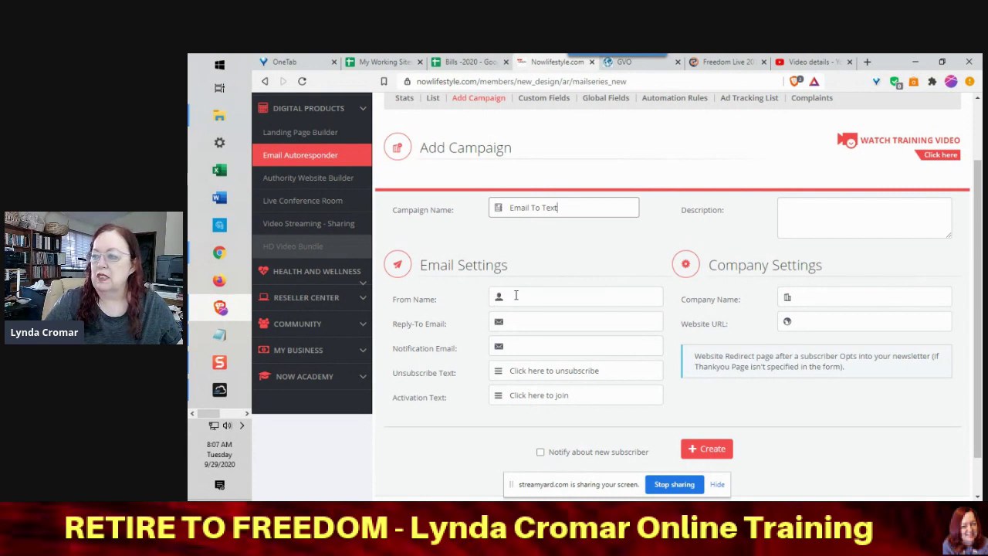
{"action": "left_click", "coordinate": [516, 295]}
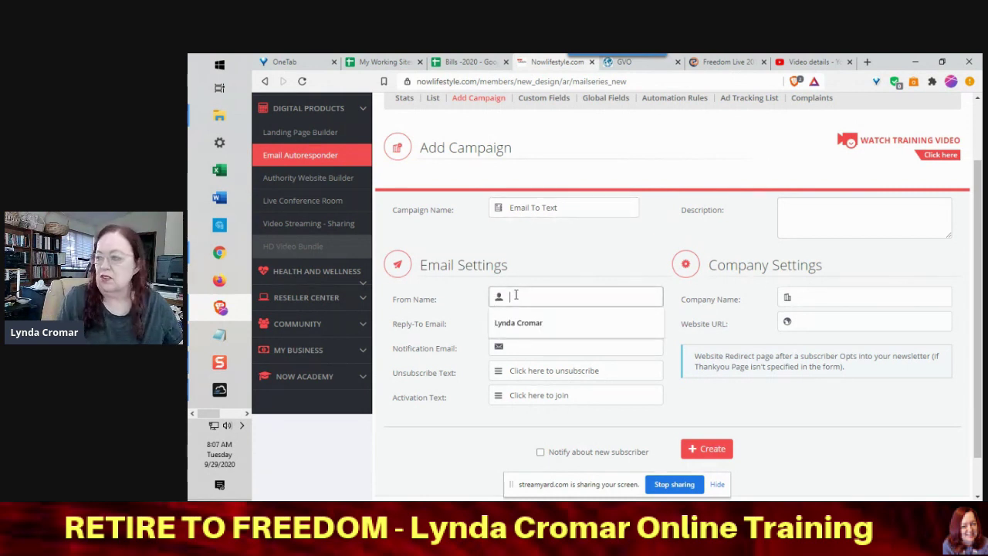
{"action": "left_click", "coordinate": [530, 324]}
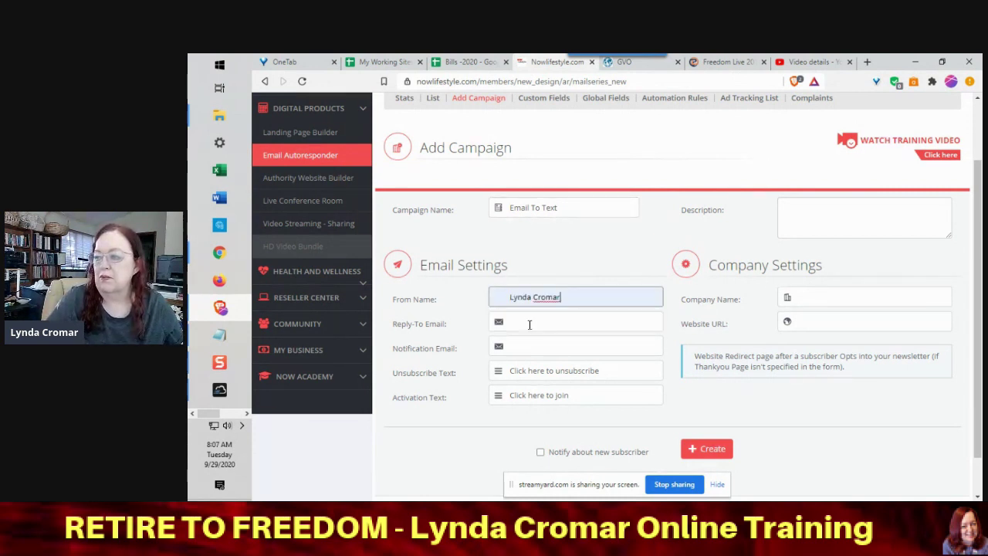
{"action": "left_click", "coordinate": [531, 325]}
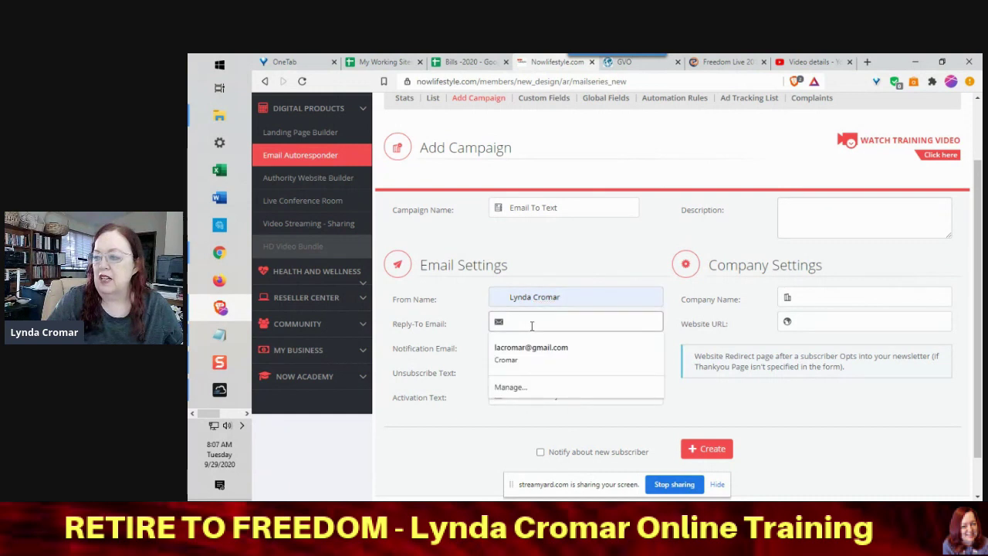
{"action": "type", "text": "Ly"}
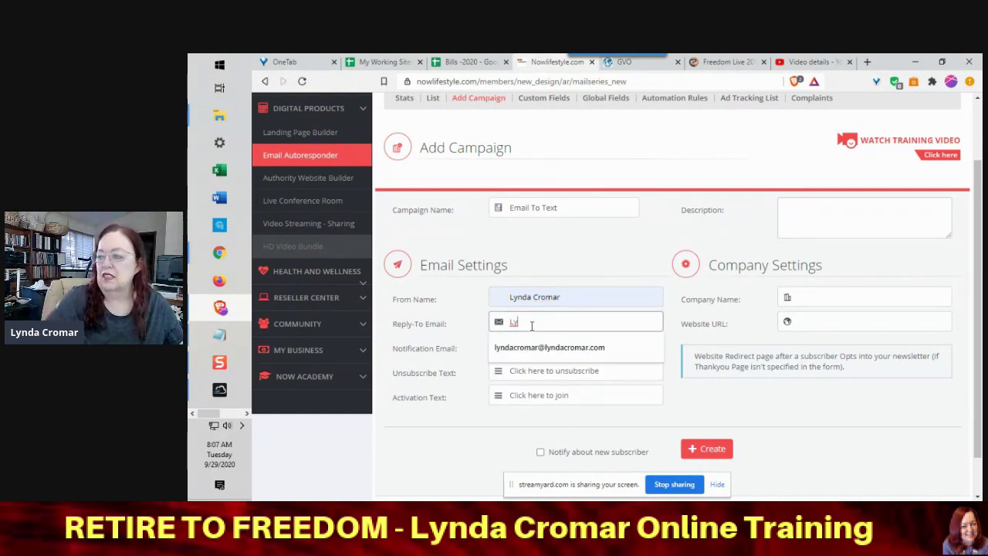
{"action": "left_click", "coordinate": [525, 347]}
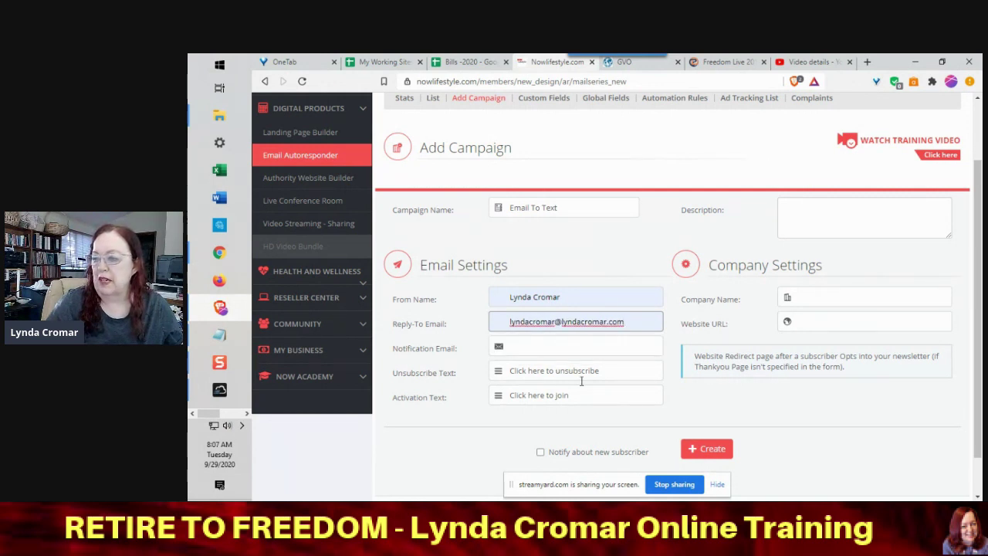
{"action": "left_click", "coordinate": [693, 448]}
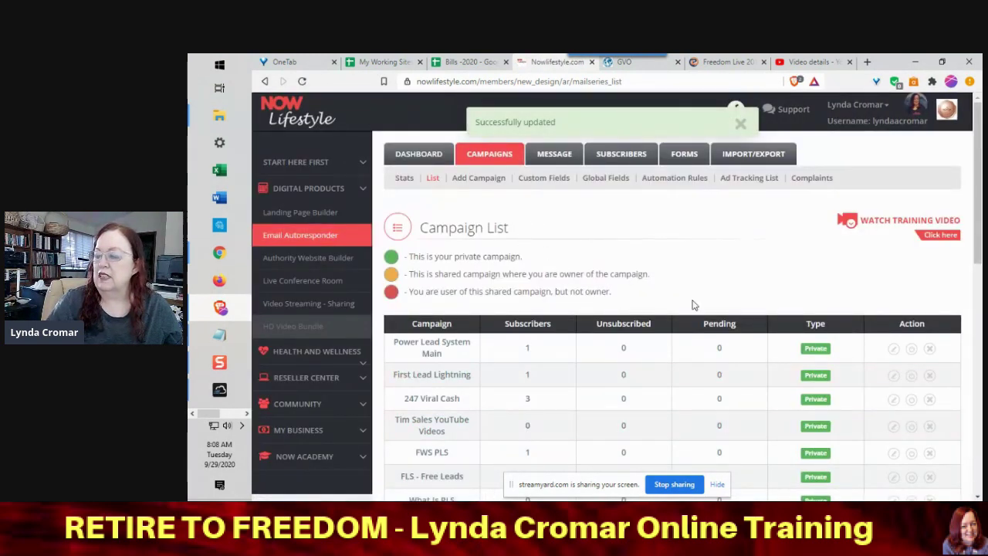
- Confirm Email To Text is in the Campaign List, then open the MESSAGE section
{"action": "left_click_drag", "start_coordinate": [977, 199], "coordinate": [971, 336]}
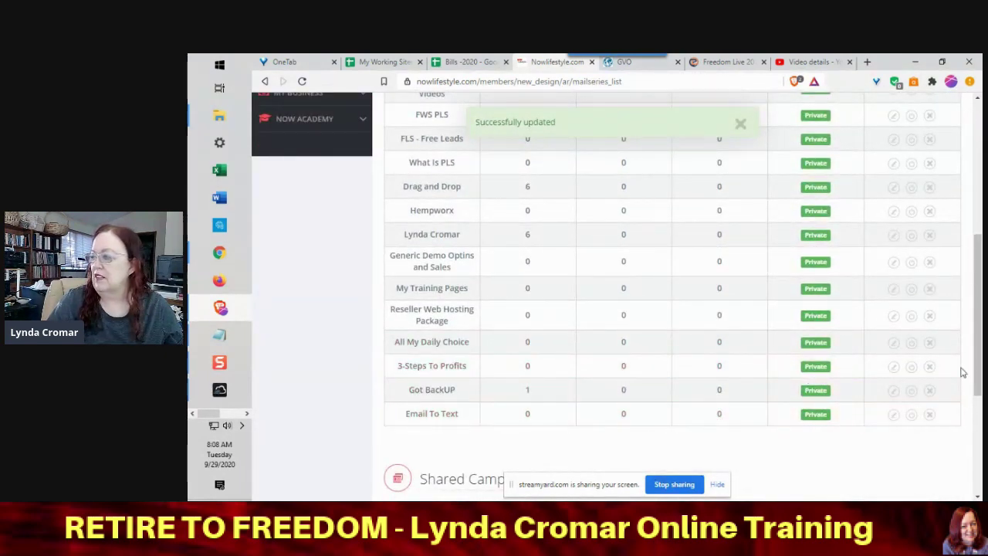
{"action": "left_click_drag", "start_coordinate": [981, 344], "coordinate": [977, 212]}
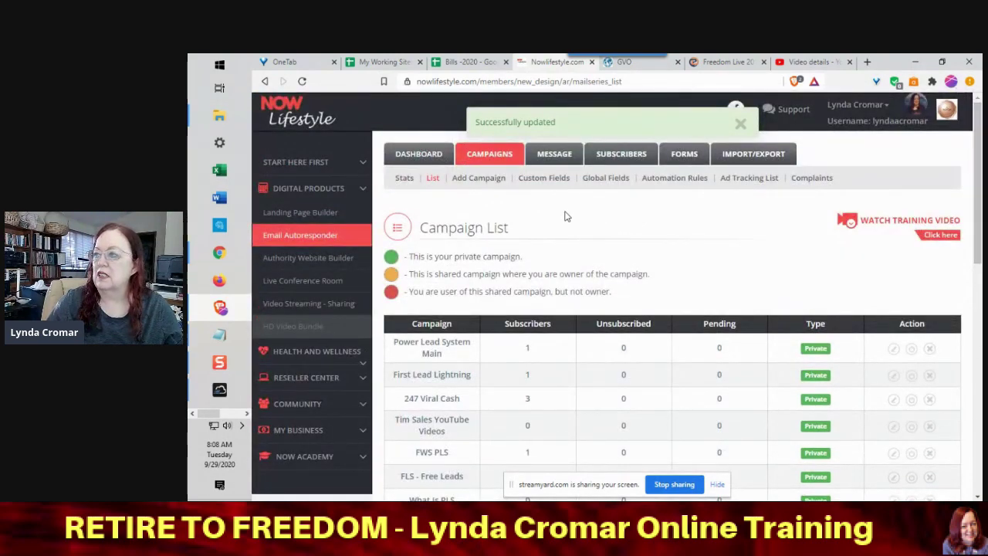
{"action": "left_click", "coordinate": [546, 156]}
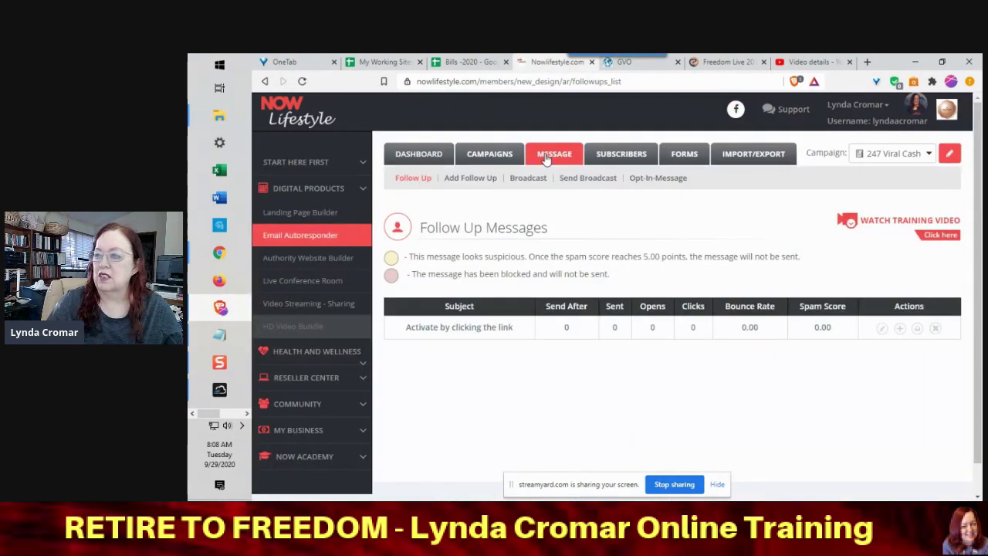
- Select Email To Text in the Campaign dropdown and begin a new follow-up message
{"action": "left_click", "coordinate": [917, 154]}
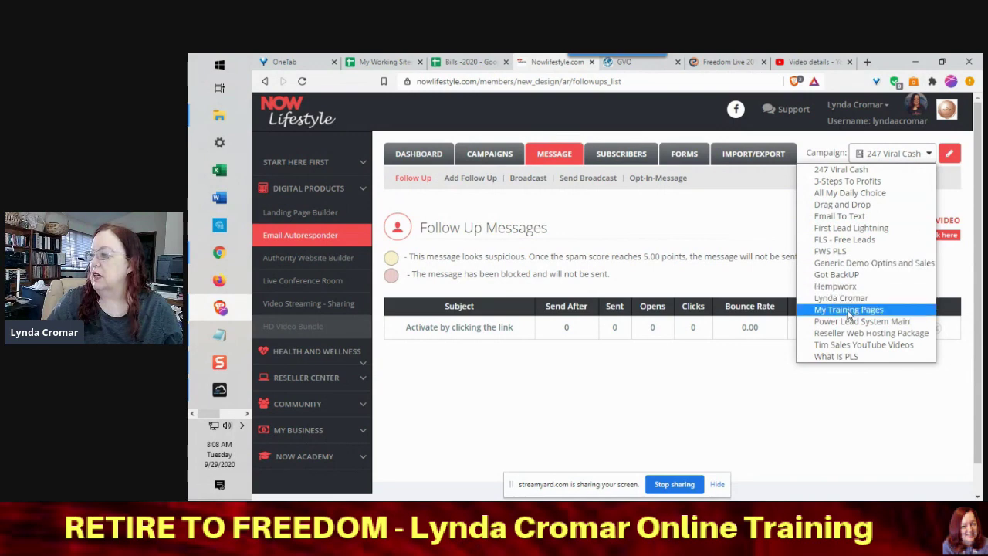
{"action": "left_click", "coordinate": [825, 218]}
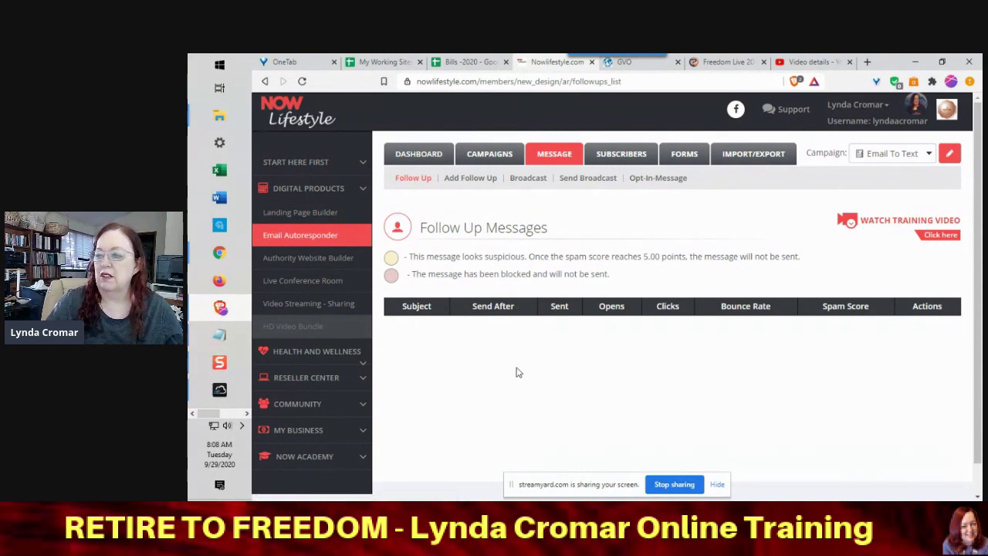
{"action": "left_click", "coordinate": [474, 182]}
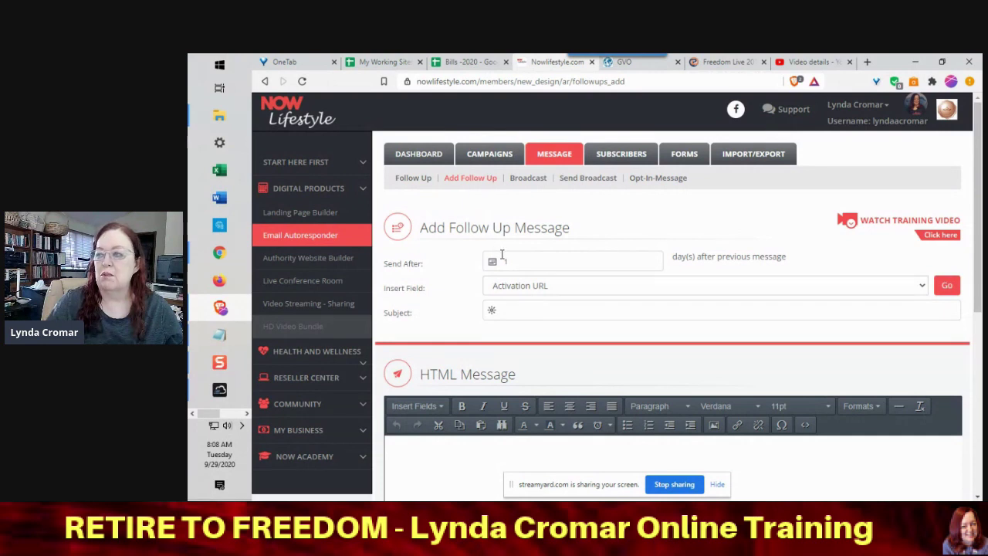
- Add follow-up 'test 1', Send After 0, body 'you are in, expect to get great messages'
{"action": "double_click", "coordinate": [505, 261]}
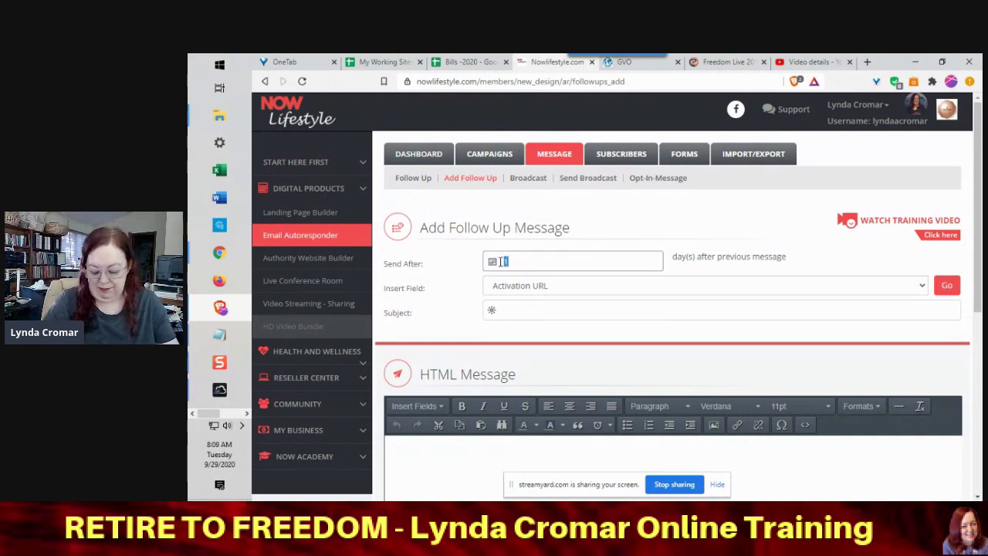
{"action": "type", "text": "0"}
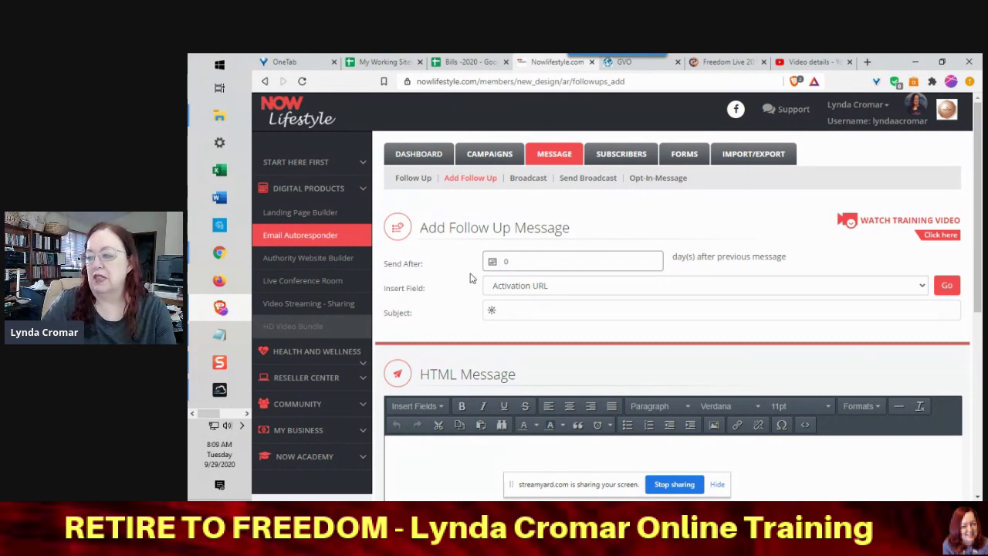
{"action": "left_click", "coordinate": [500, 308]}
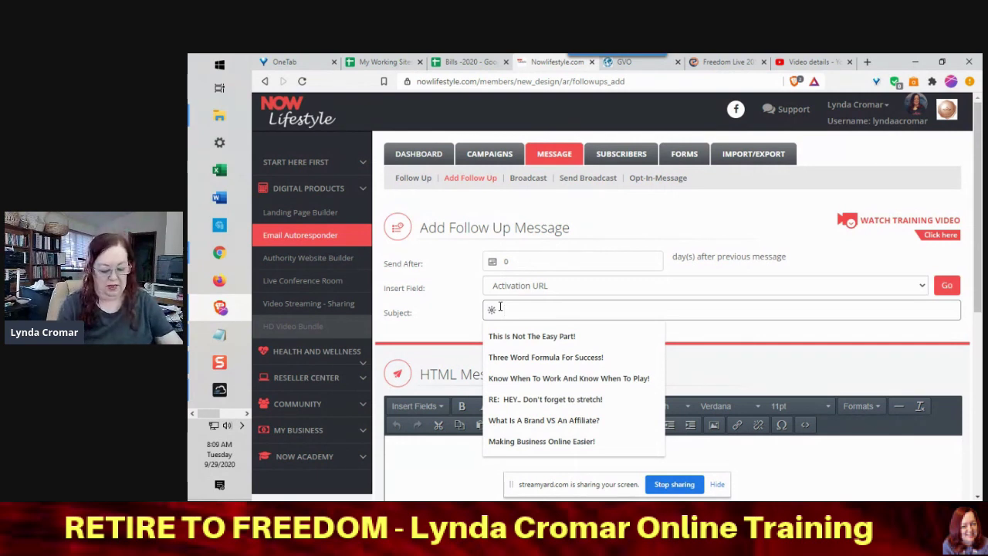
{"action": "type", "text": "t"}
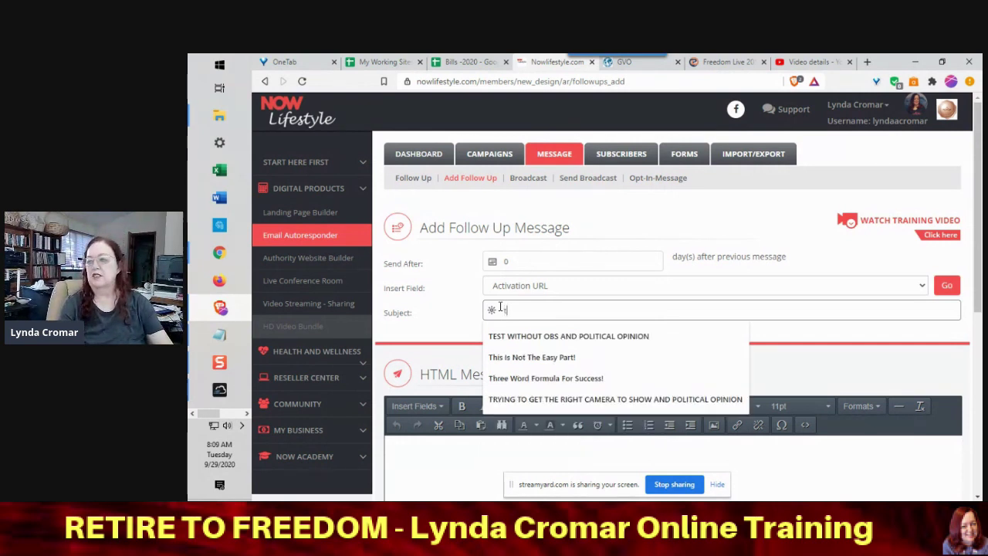
{"action": "type", "text": "est"}
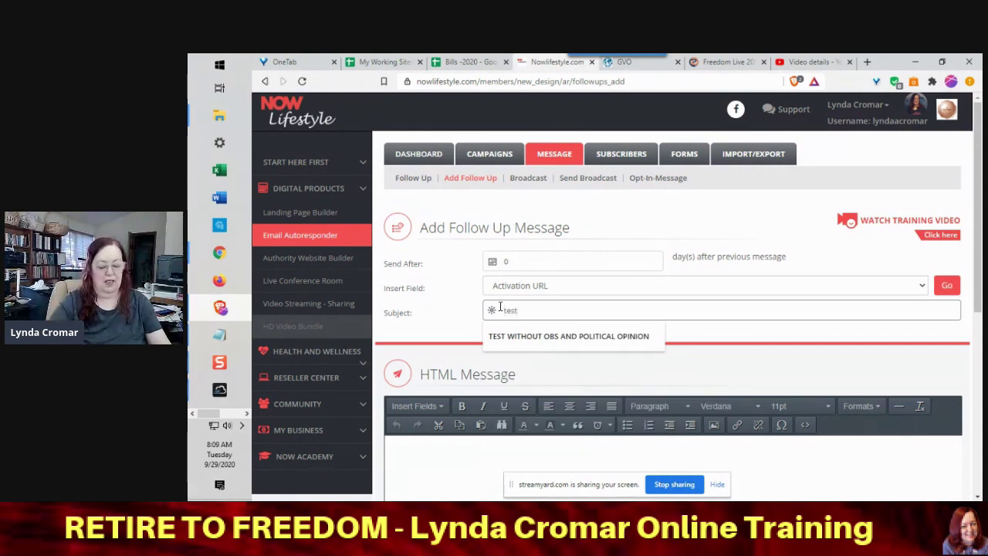
{"action": "type", "text": " 1"}
{"action": "left_click_drag", "start_coordinate": [982, 166], "coordinate": [975, 260]}
{"action": "left_click", "coordinate": [482, 329]}
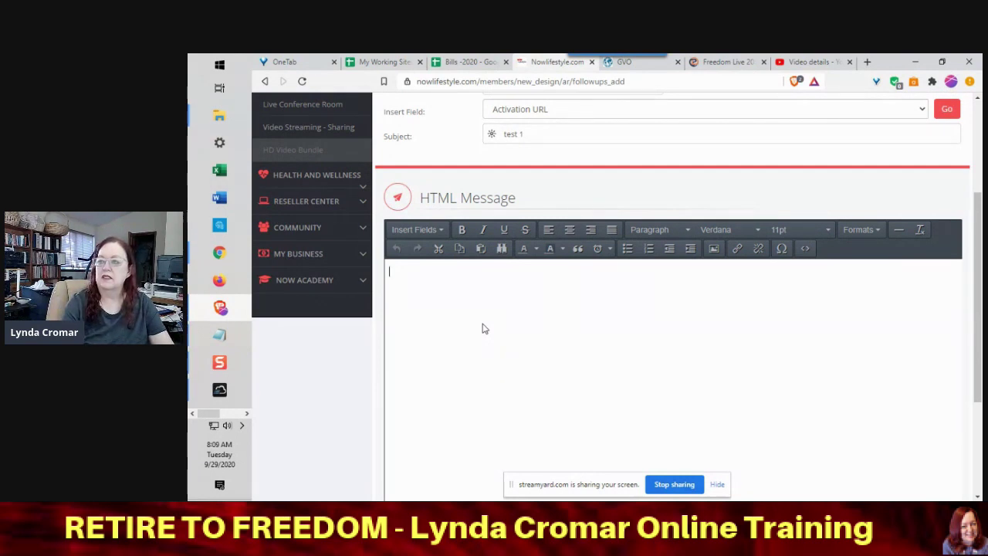
{"action": "type", "text": "you are in, expect to ge"}
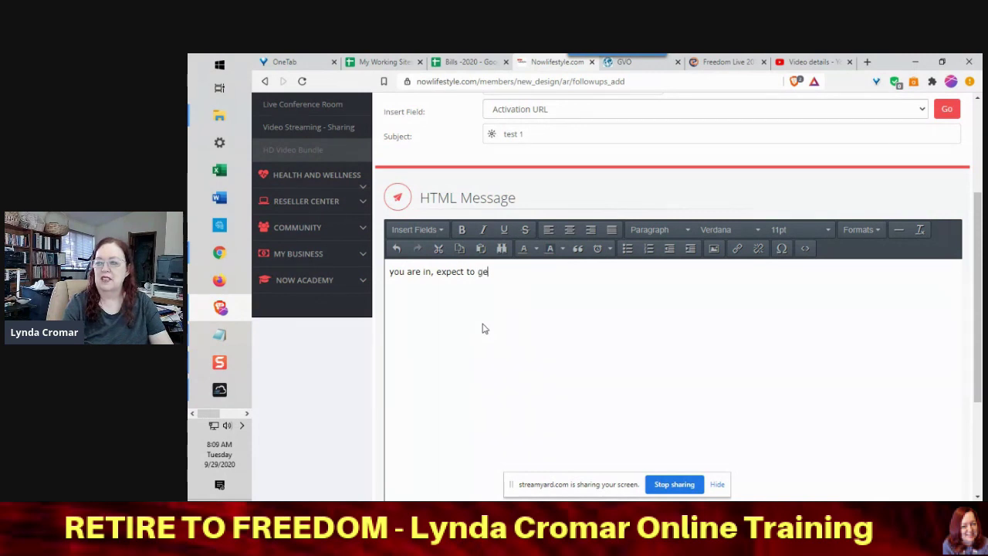
{"action": "type", "text": "messages"}
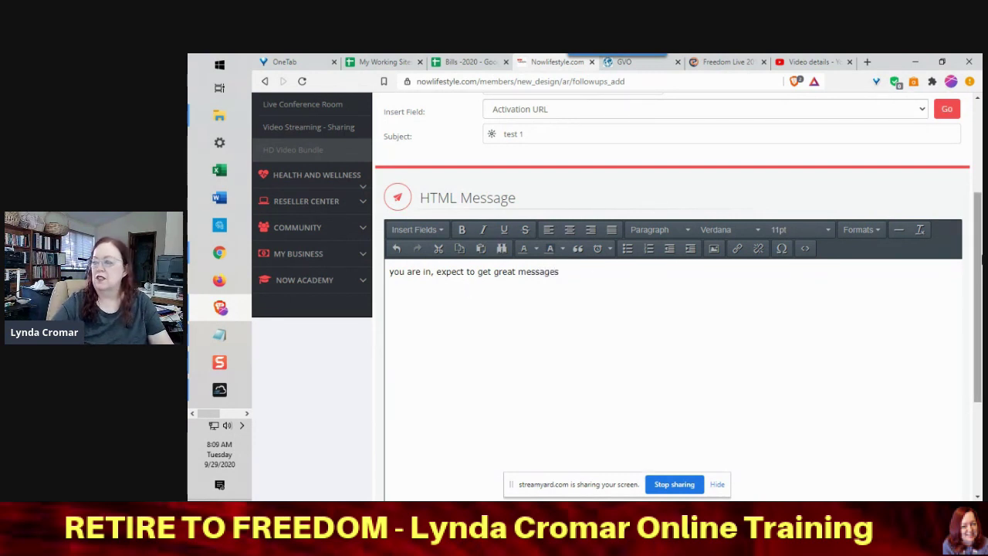
{"action": "scroll", "coordinate": [980, 309], "scroll_direction": "down", "scroll_amount": 3}
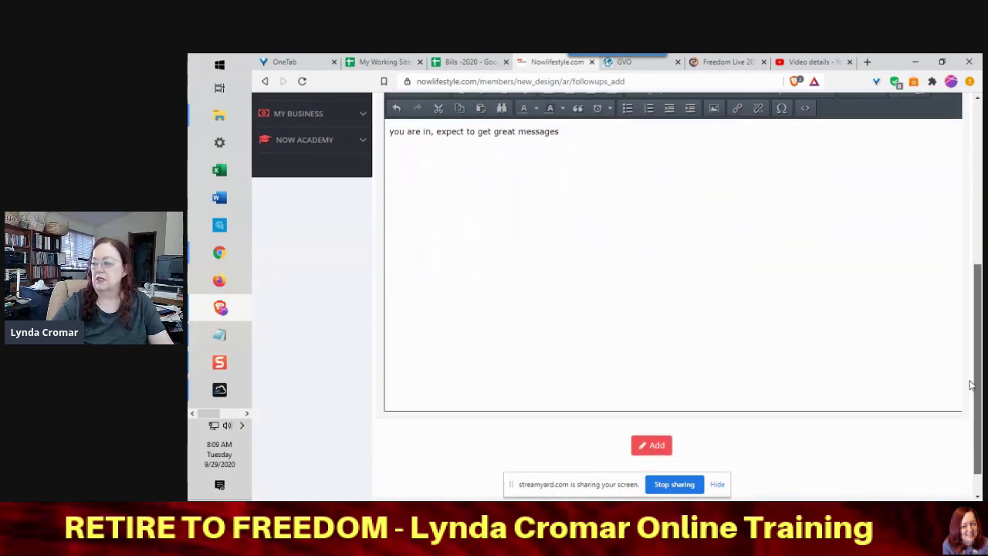
{"action": "left_click", "coordinate": [653, 411]}
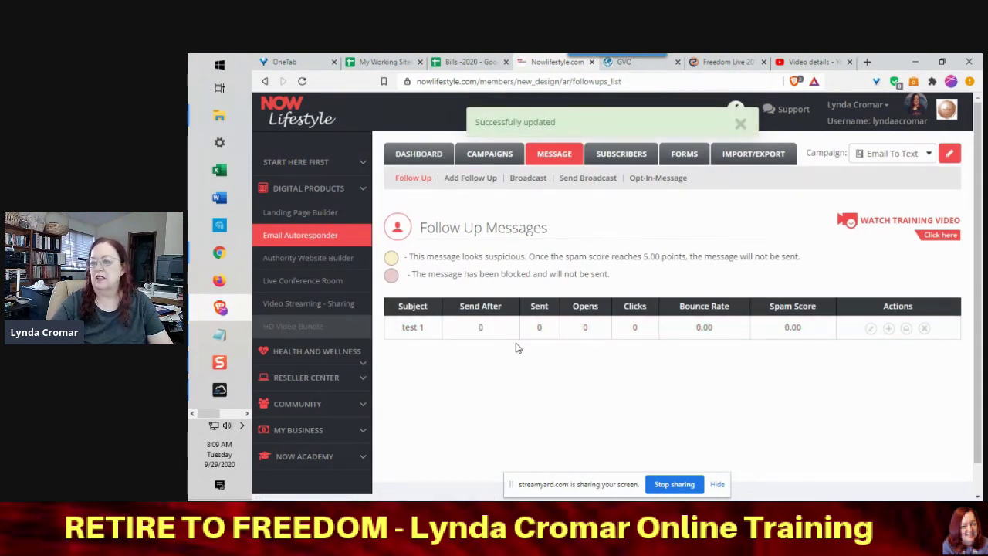
- Correct the follow-up subject from 'test 1' to 'text 1' and save the edit
{"action": "left_click", "coordinate": [871, 332]}
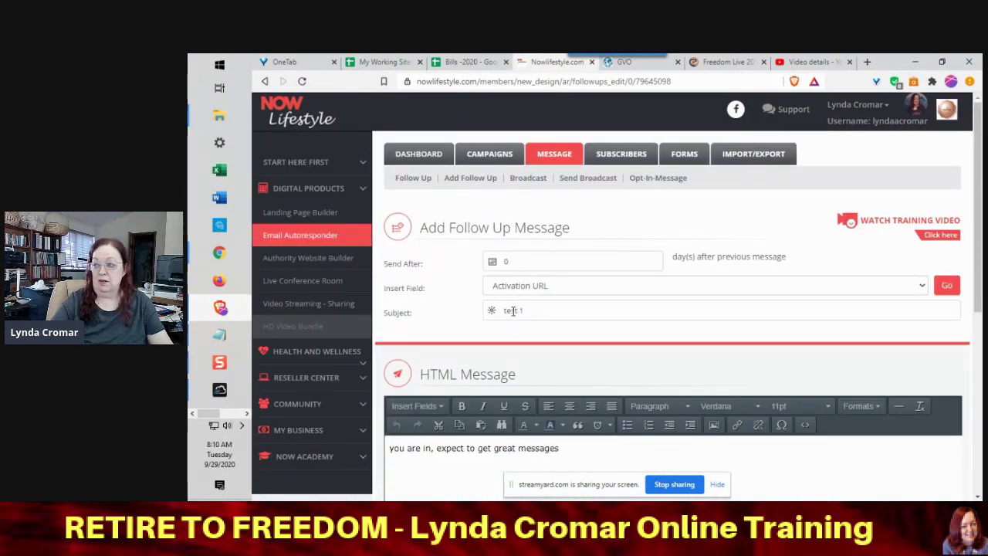
{"action": "left_click", "coordinate": [514, 310]}
{"action": "left_click_drag", "start_coordinate": [508, 310], "coordinate": [518, 311]}
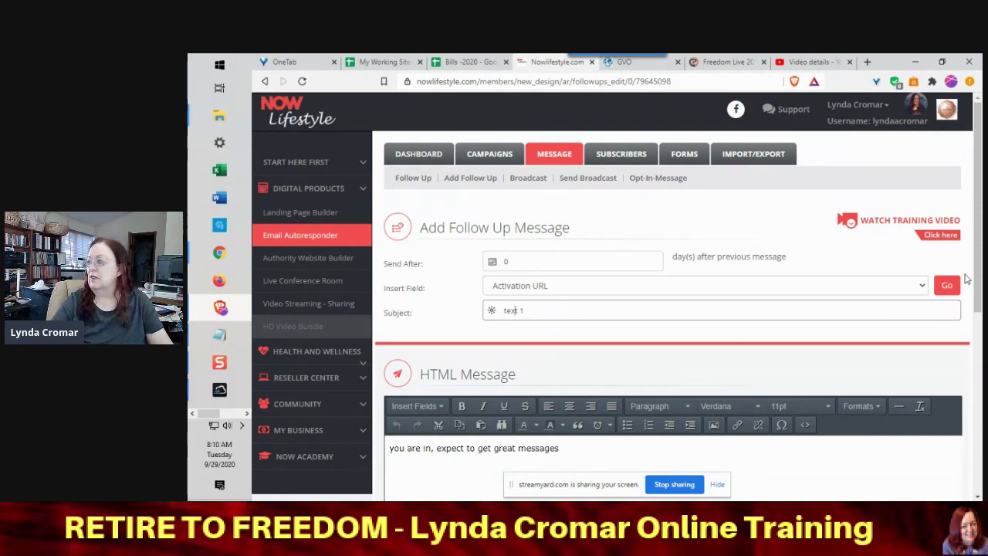
{"action": "left_click_drag", "start_coordinate": [978, 280], "coordinate": [980, 448]}
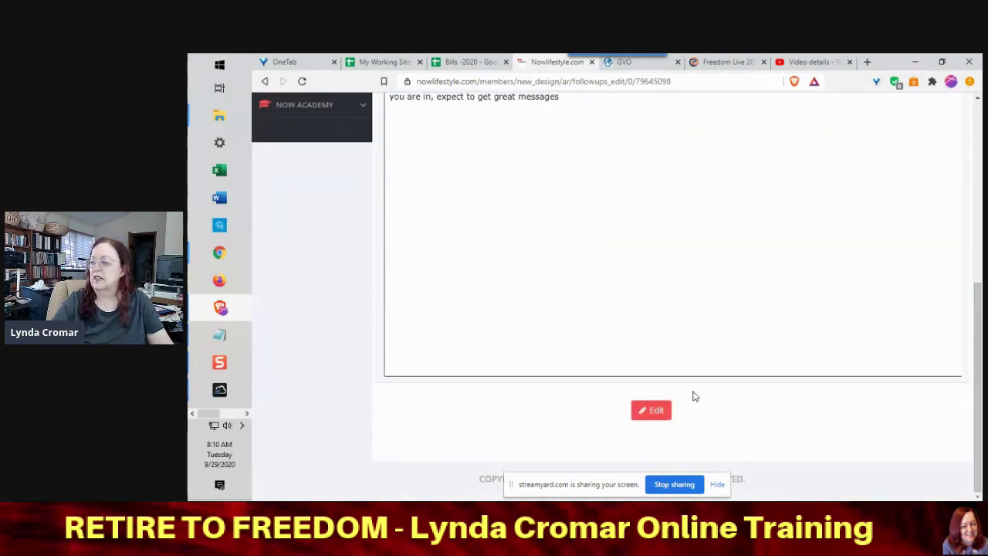
{"action": "left_click", "coordinate": [653, 410]}
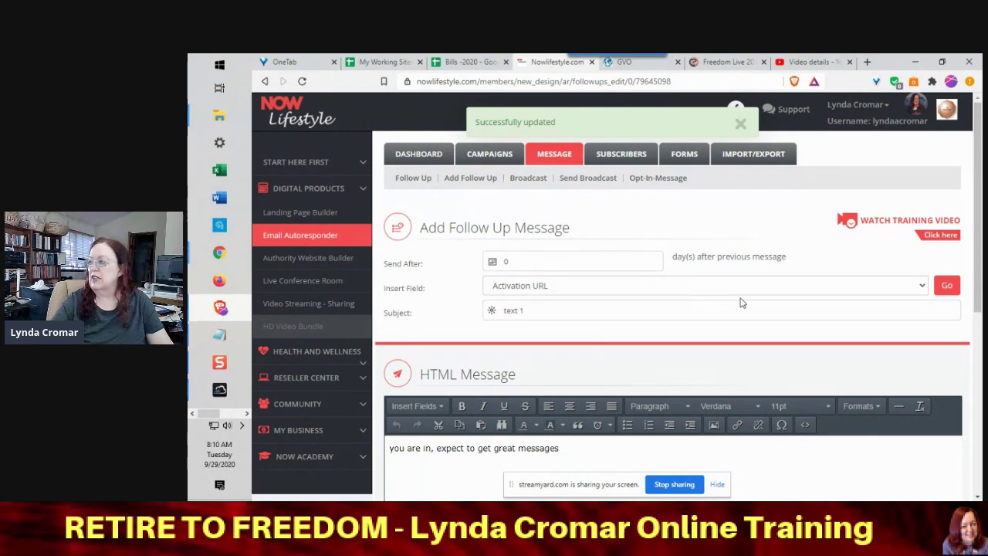
{"action": "mouse_move", "coordinate": [978, 274]}
{"action": "left_mouse_down"}
{"action": "mouse_move", "coordinate": [979, 440]}
{"action": "mouse_move", "coordinate": [981, 266]}
{"action": "left_mouse_up"}
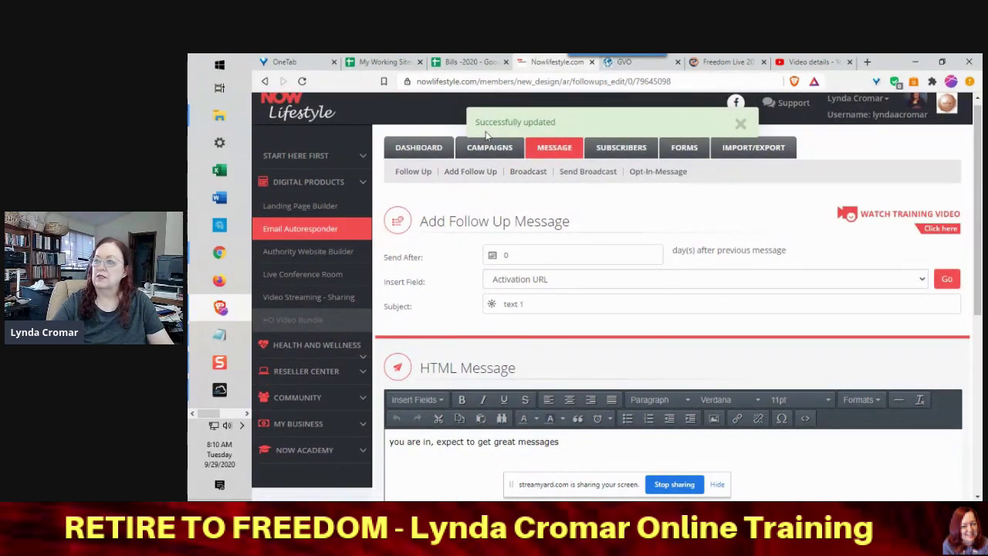
- Return to Follow Up, go to SUBSCRIBERS, and open the Add Subscriber form
{"action": "left_click", "coordinate": [423, 181]}
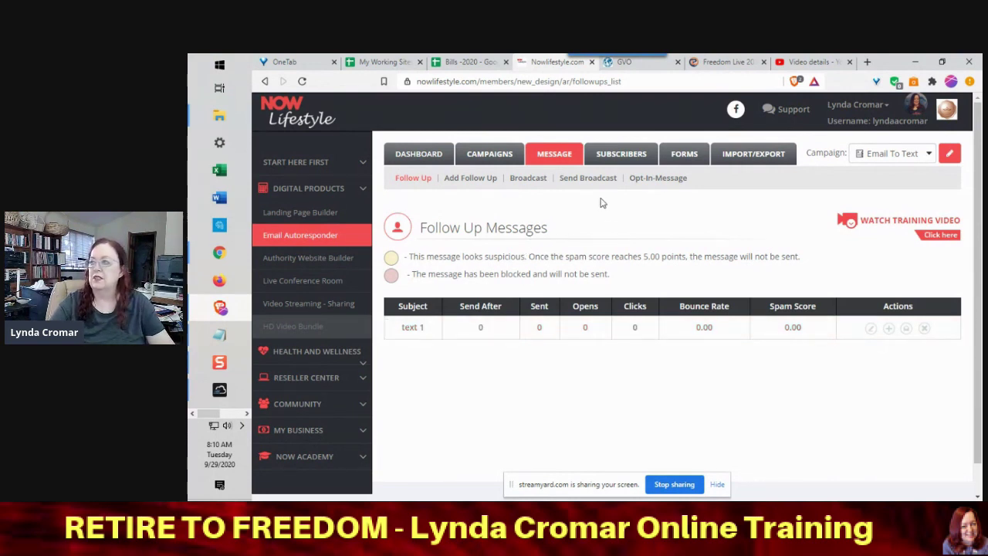
{"action": "left_click", "coordinate": [615, 159]}
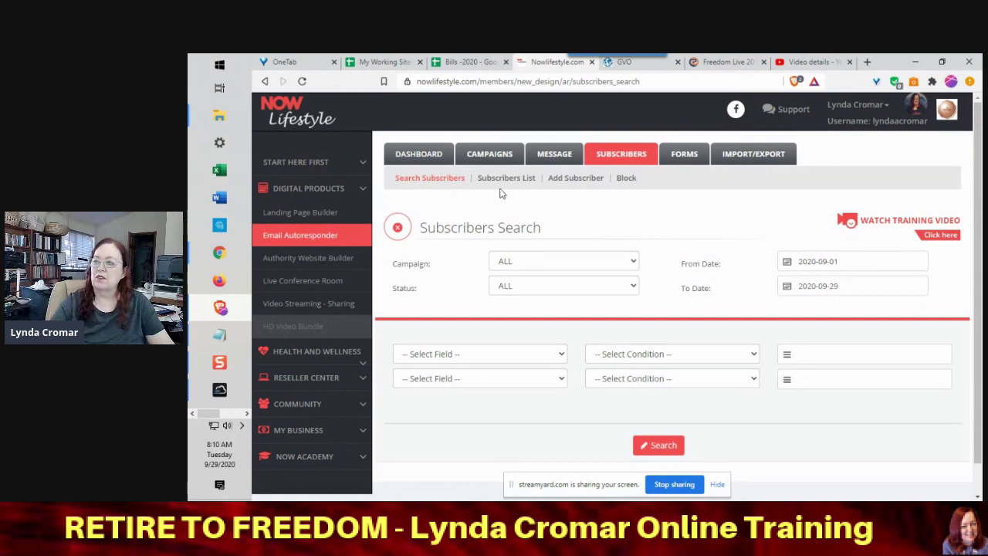
{"action": "left_click", "coordinate": [569, 178]}
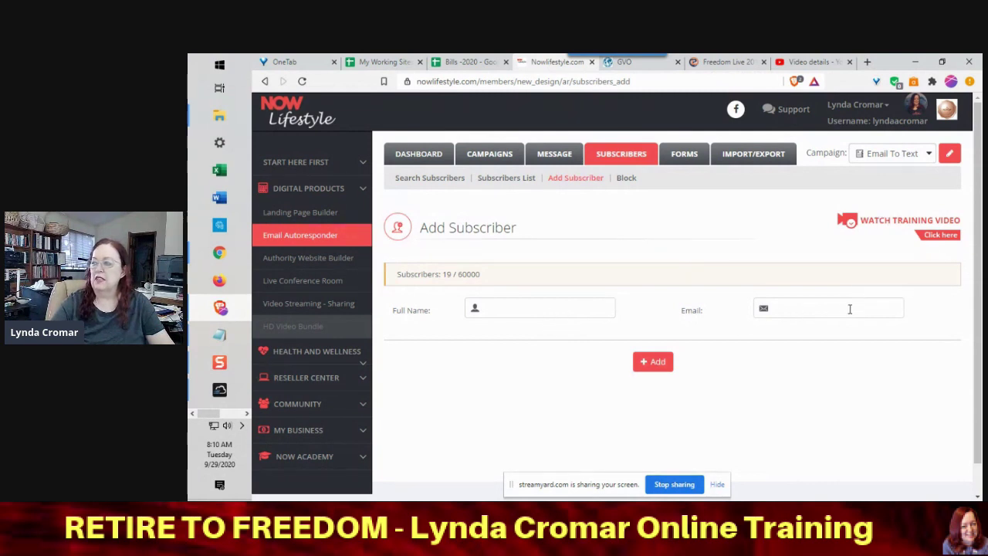
- Enter the subscriber's full name, then bring up the 'sms to emails' Notepad notes
{"action": "left_click", "coordinate": [540, 310]}
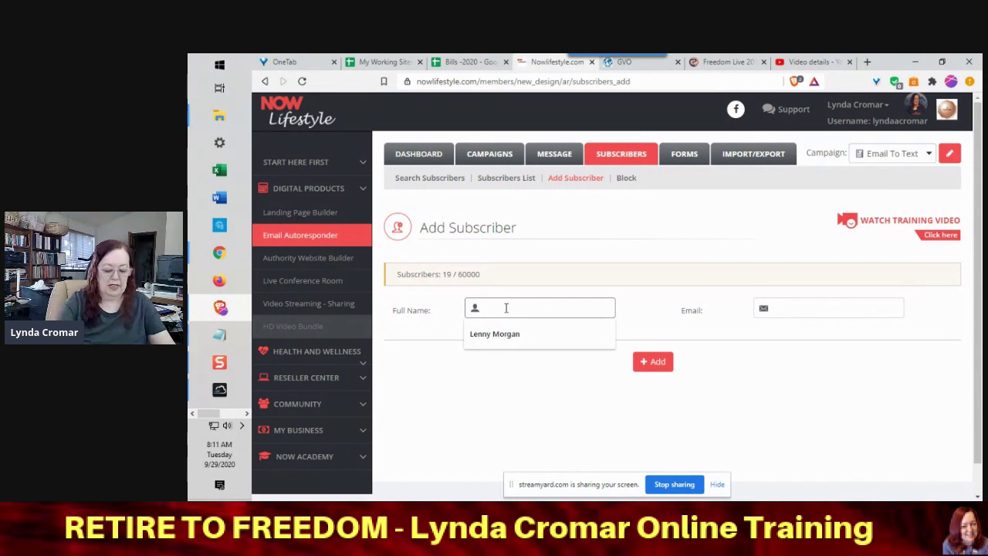
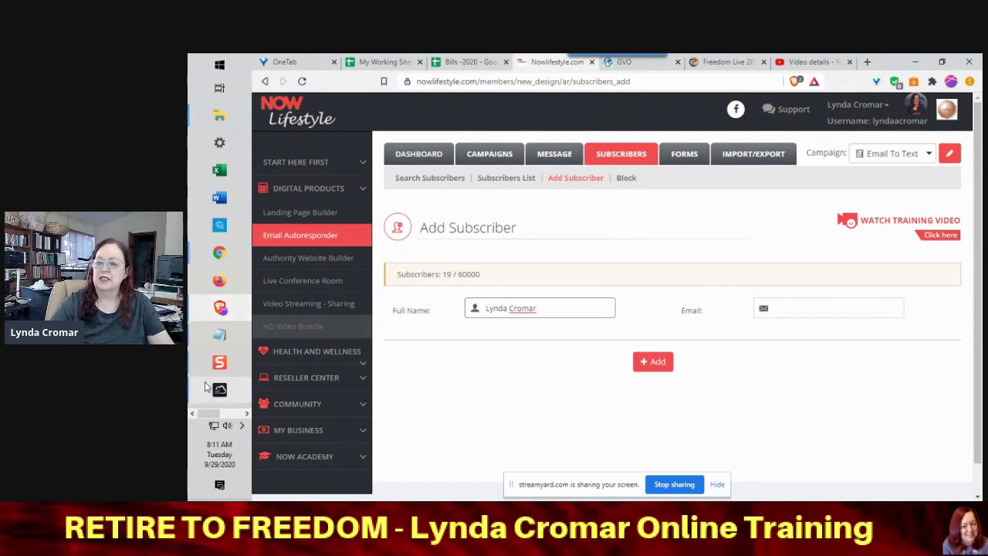
{"action": "left_click", "coordinate": [222, 335]}
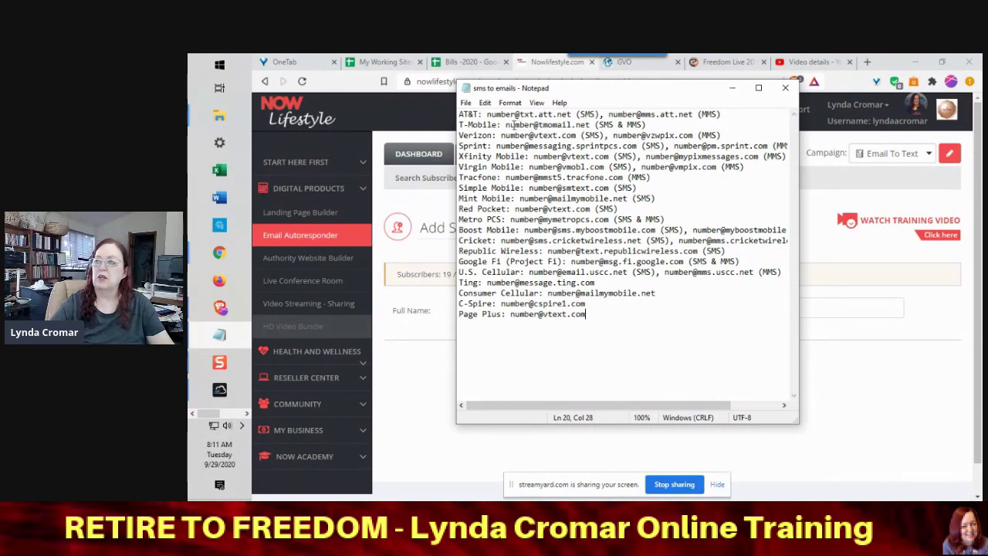
{"action": "left_click_drag", "start_coordinate": [507, 124], "coordinate": [592, 125]}
{"action": "key", "text": "ctrl+c"}
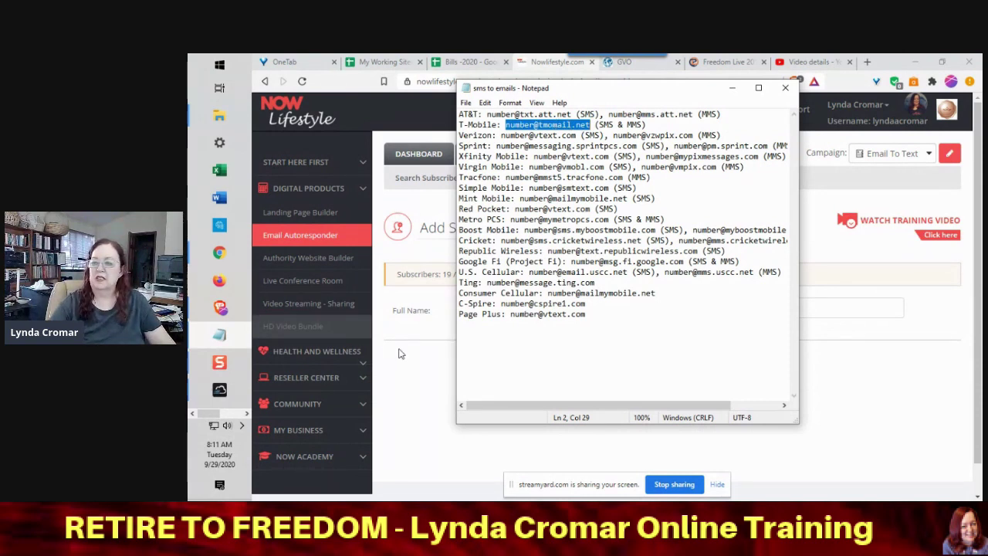
{"action": "left_click", "coordinate": [395, 348]}
- Add a subscriber whose email is their phone number at the tmomail.net SMS gateway
{"action": "left_click", "coordinate": [798, 311]}
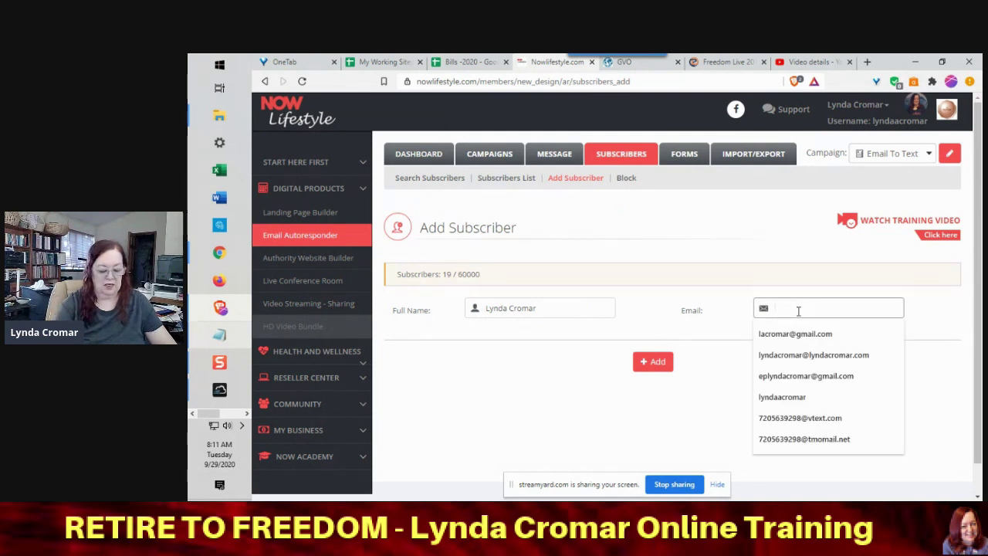
{"action": "key", "text": "ctrl+v"}
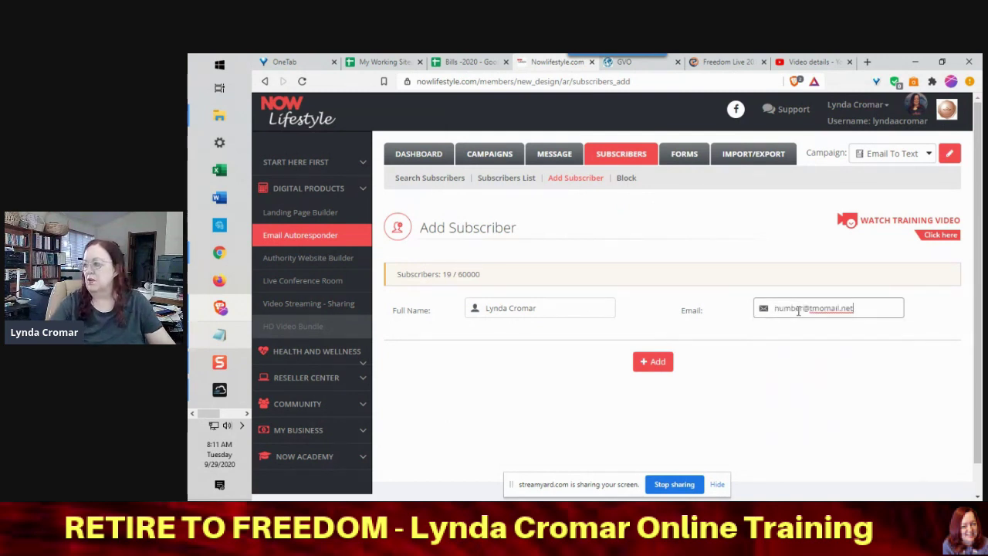
{"action": "left_click_drag", "start_coordinate": [803, 308], "coordinate": [772, 311]}
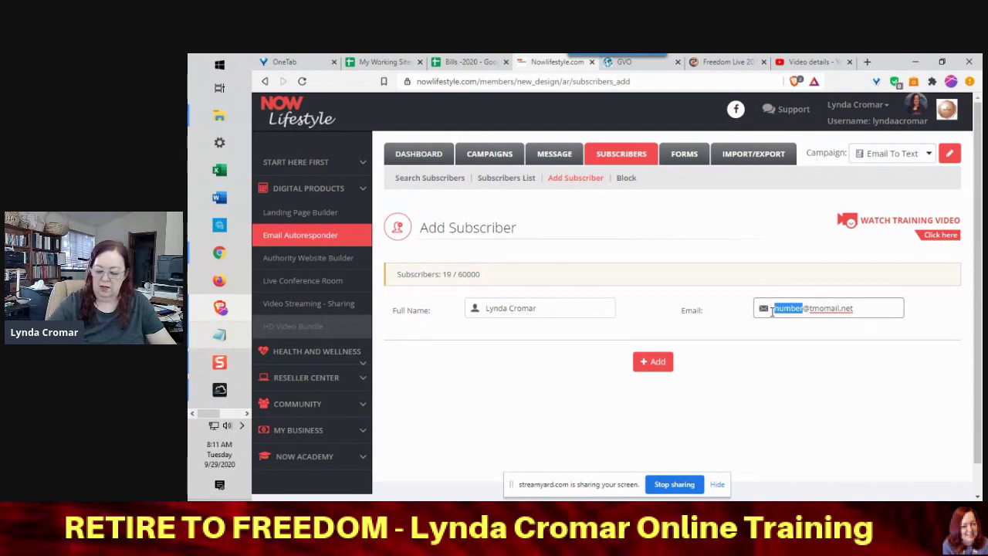
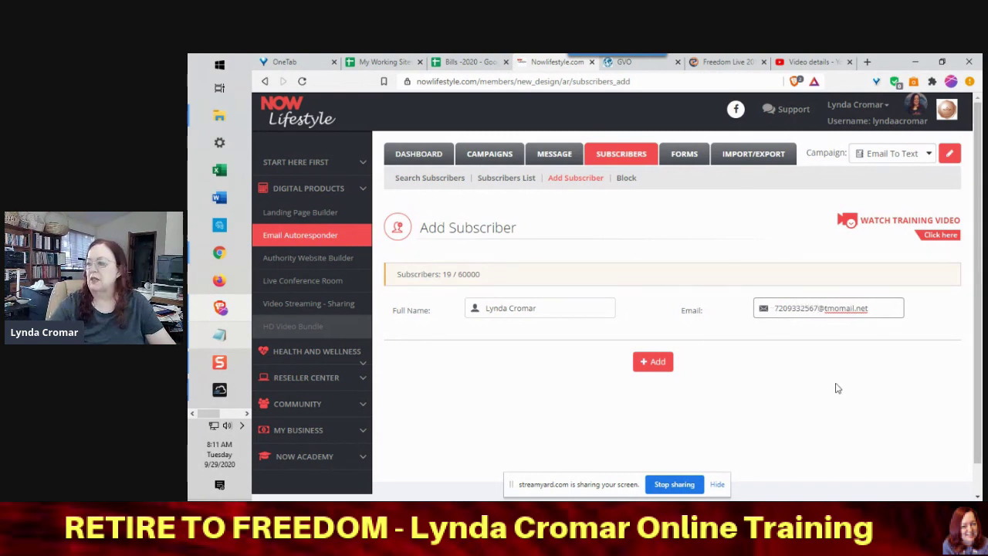
{"action": "left_click", "coordinate": [660, 365]}
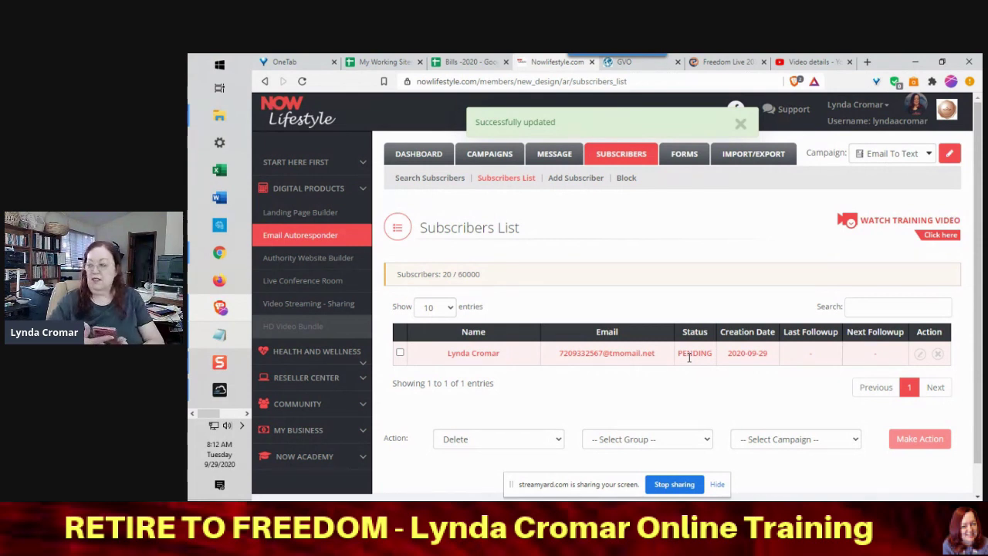
- Reload the Subscribers List to confirm the phone subscriber is active, then return to the campaign's messages
{"action": "left_click", "coordinate": [599, 83]}
{"action": "key", "text": "Return"}
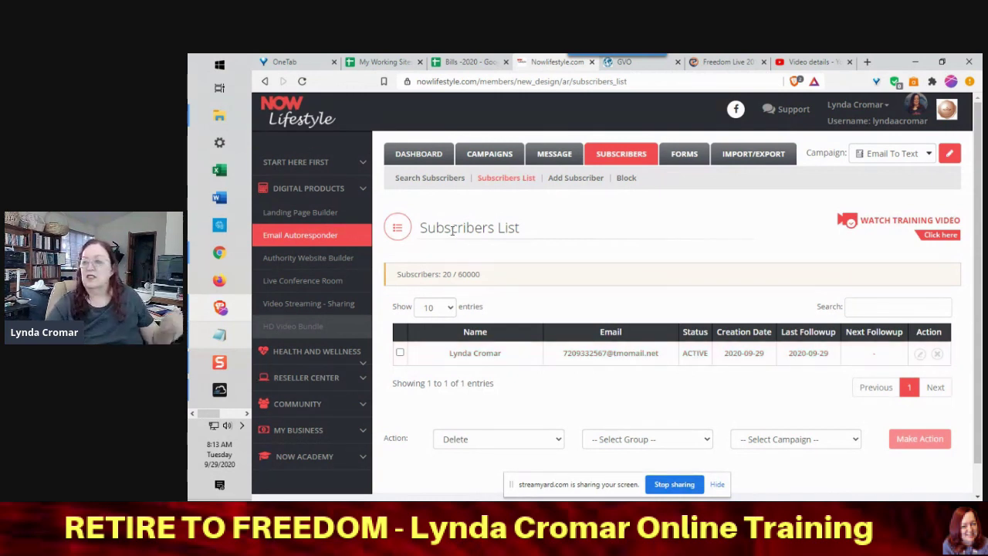
{"action": "left_click", "coordinate": [548, 157]}
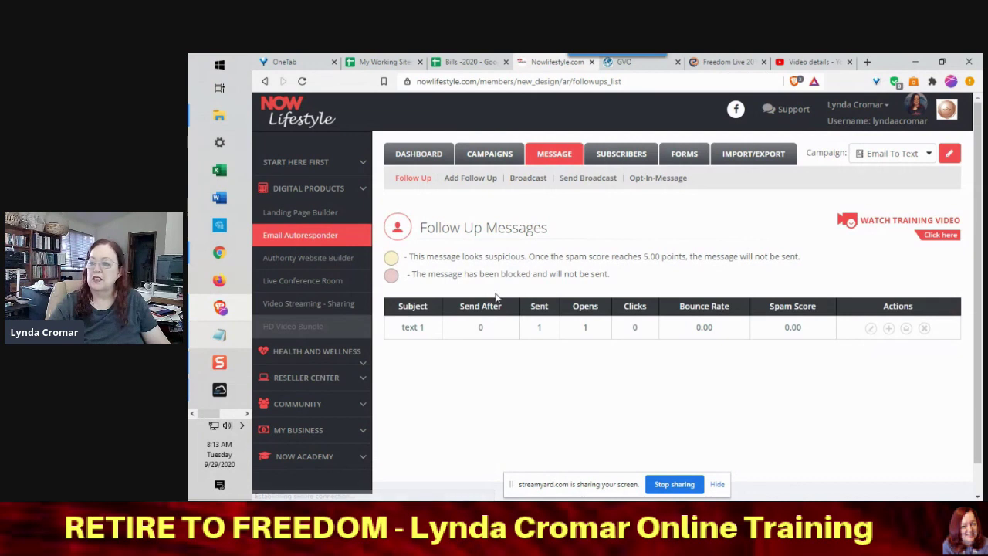
- Create the follow-up 'text 2' with the body 'YOU ARE MAGNIFICENT!' and save it
{"action": "left_click", "coordinate": [455, 180]}
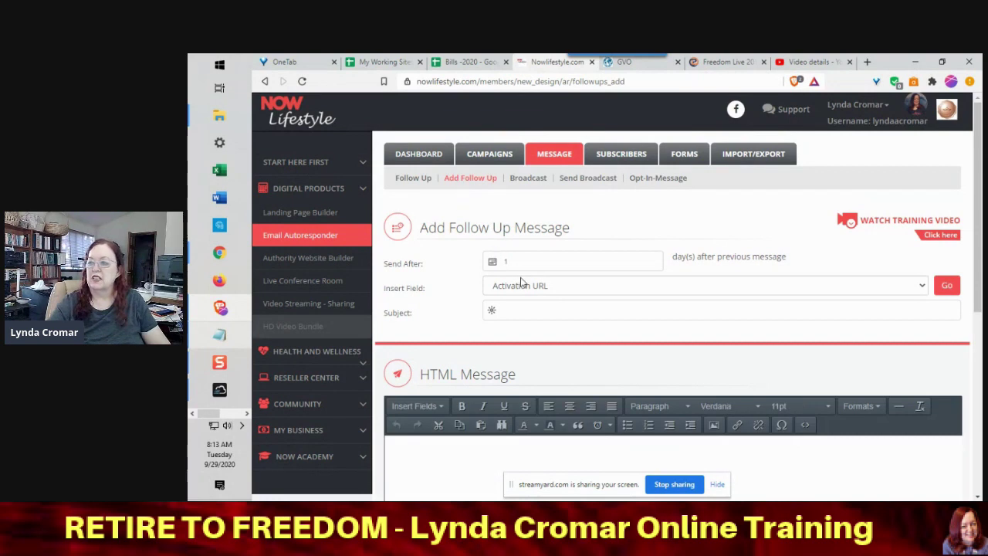
{"action": "left_click", "coordinate": [516, 308]}
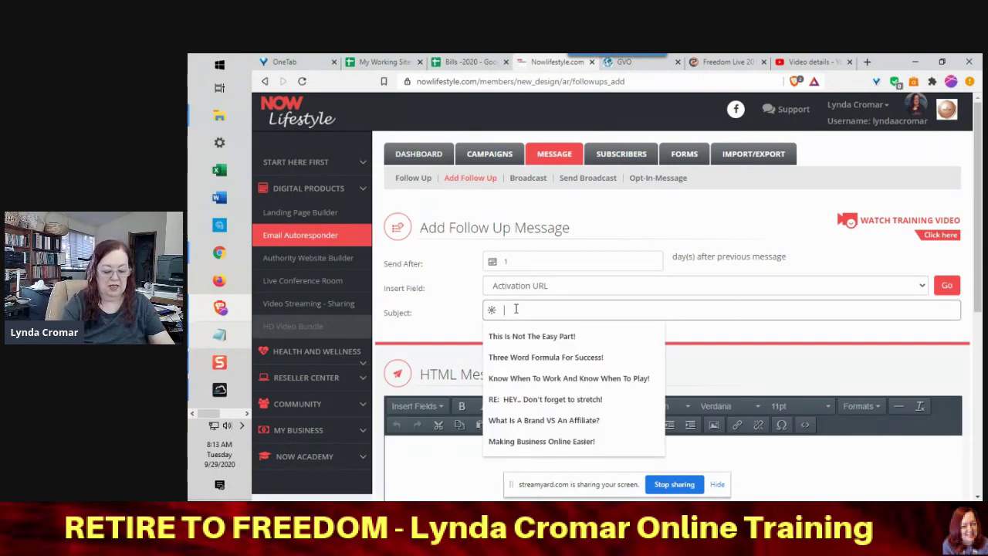
{"action": "type", "text": "text"}
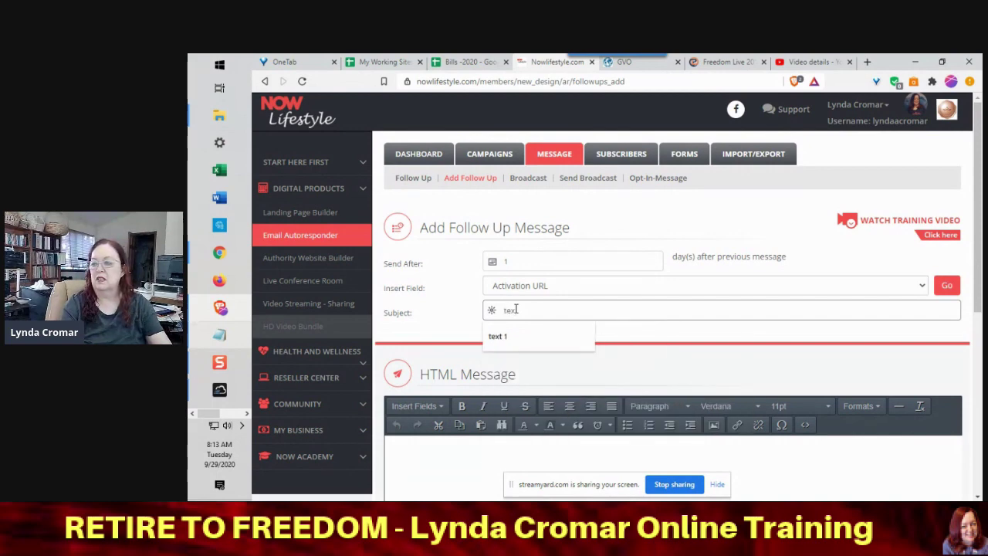
{"action": "type", "text": " 2"}
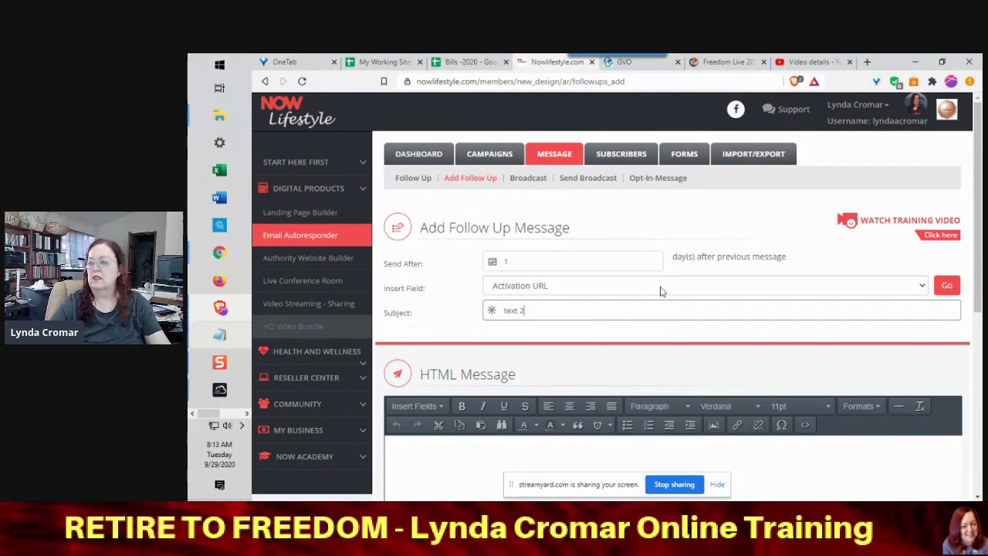
{"action": "scroll", "coordinate": [975, 276], "scroll_direction": "down", "scroll_amount": 3}
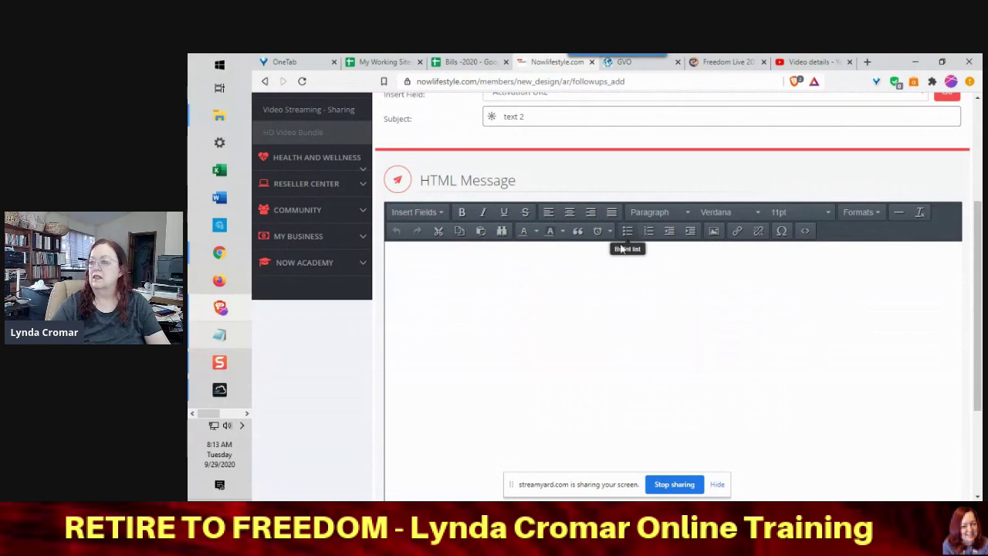
{"action": "left_click", "coordinate": [616, 256]}
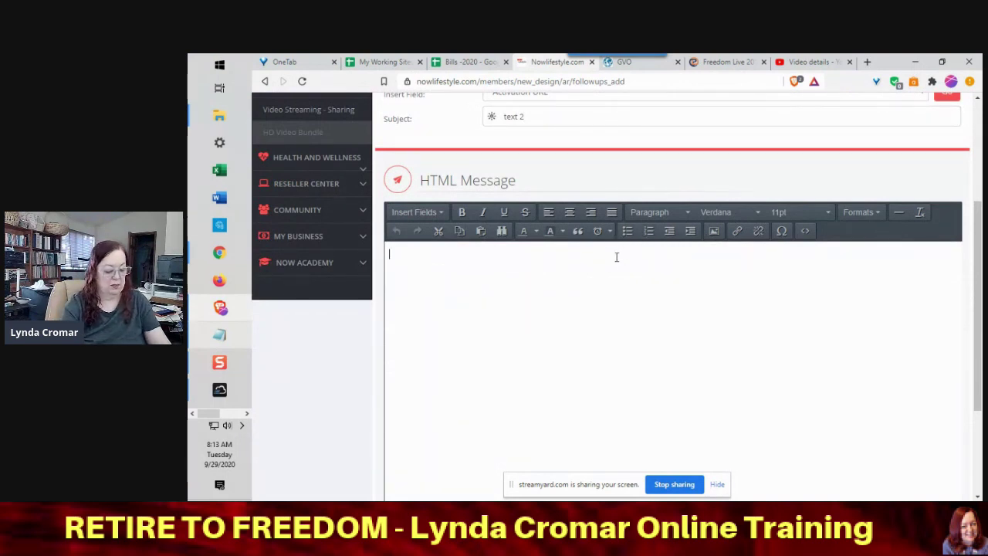
{"action": "type", "text": "YOU "}
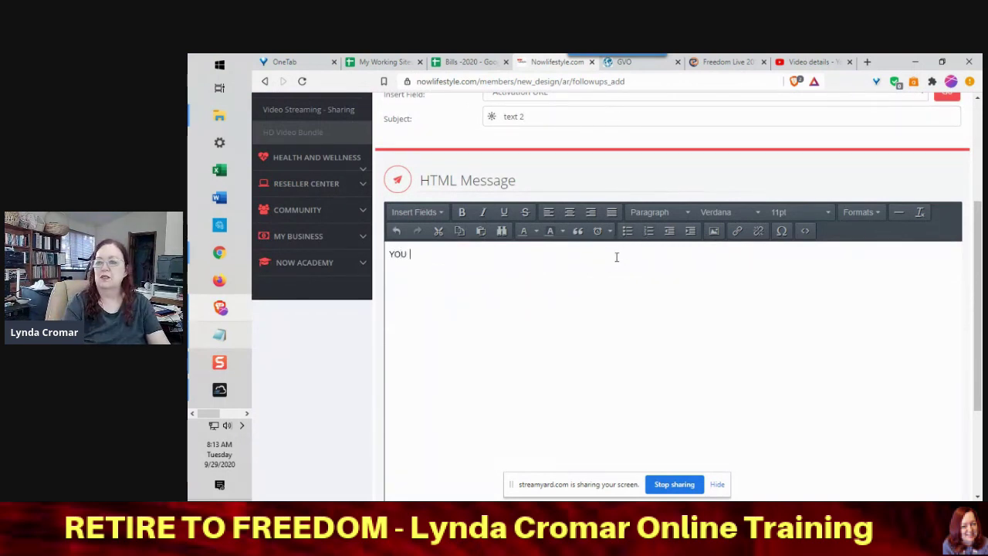
{"action": "type", "text": "ARE MAG"}
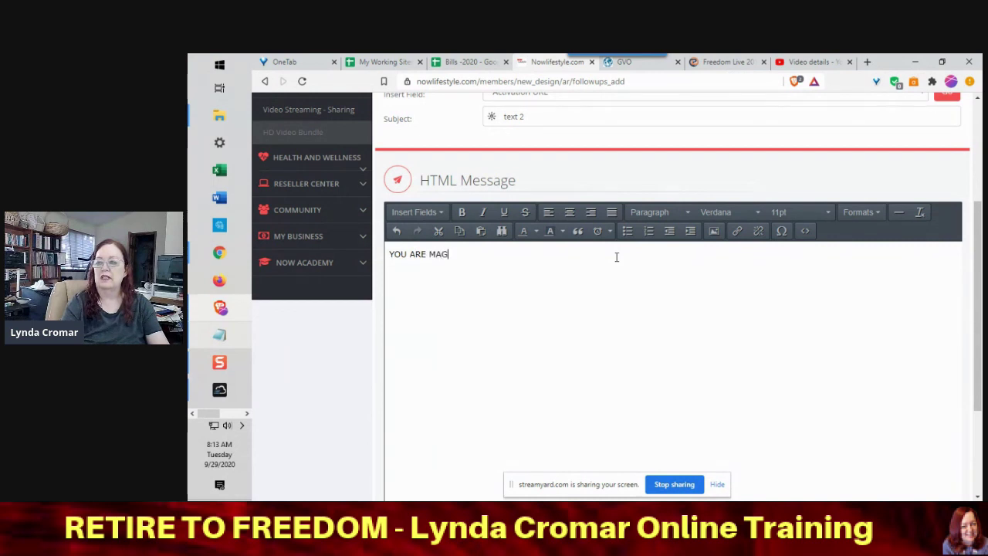
{"action": "type", "text": "NIFICENT"}
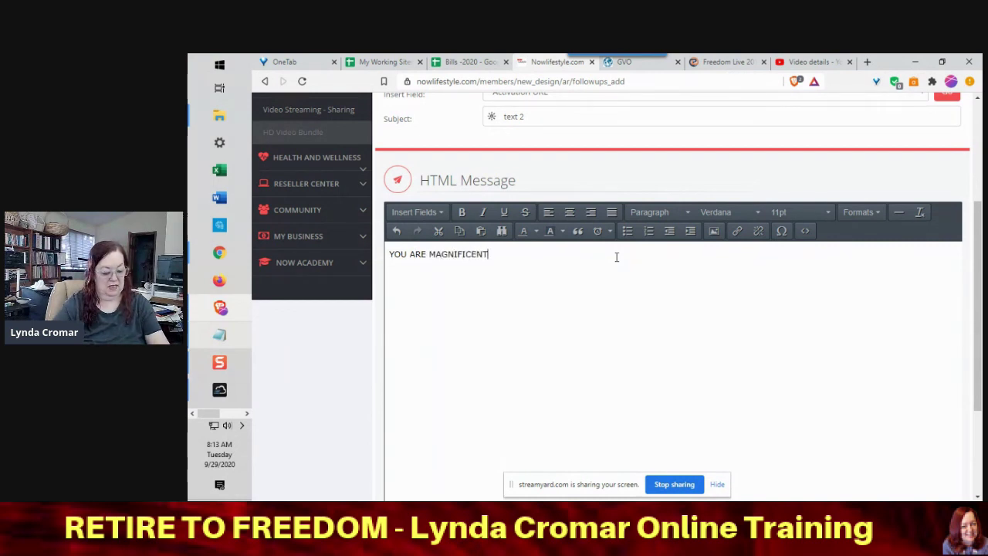
{"action": "type", "text": "!"}
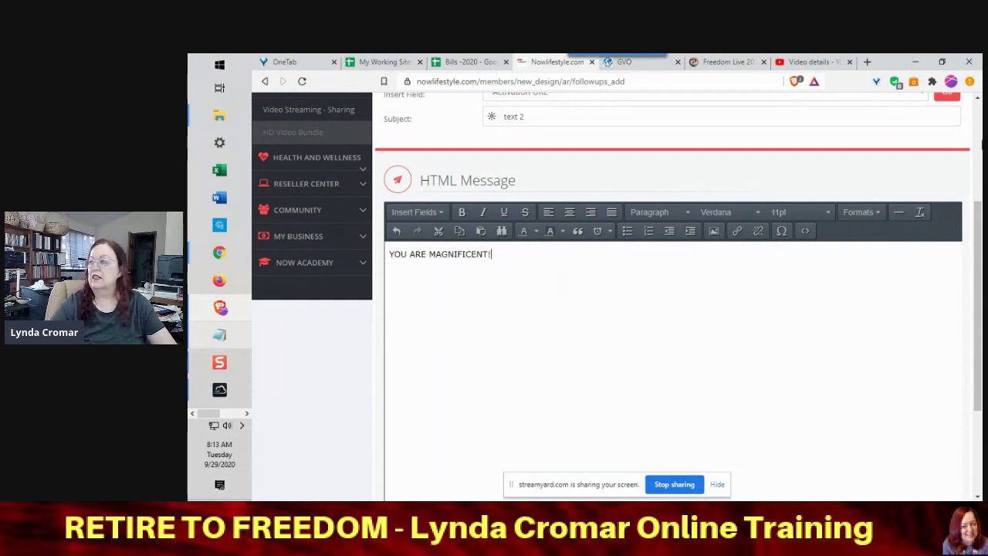
{"action": "left_click_drag", "start_coordinate": [978, 287], "coordinate": [981, 369]}
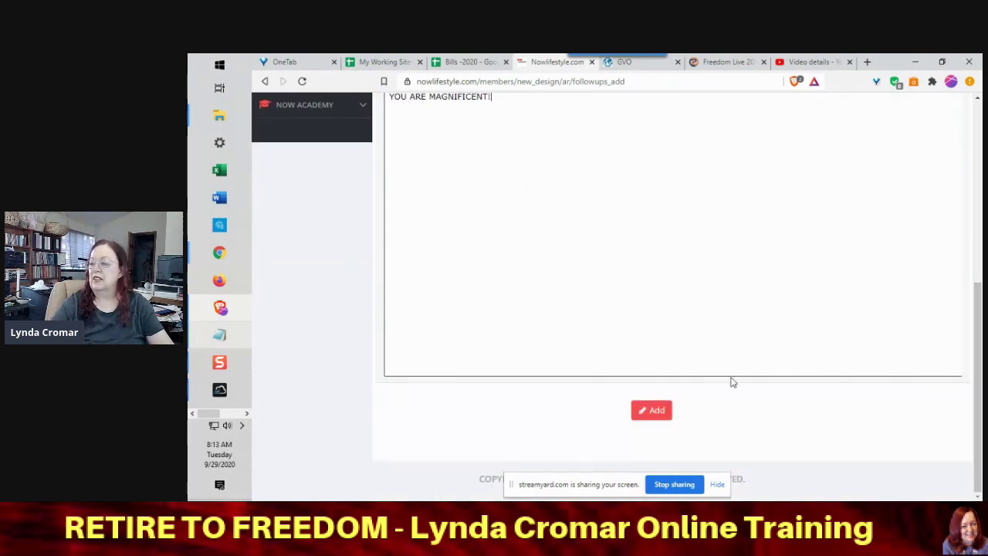
{"action": "left_click", "coordinate": [655, 416]}
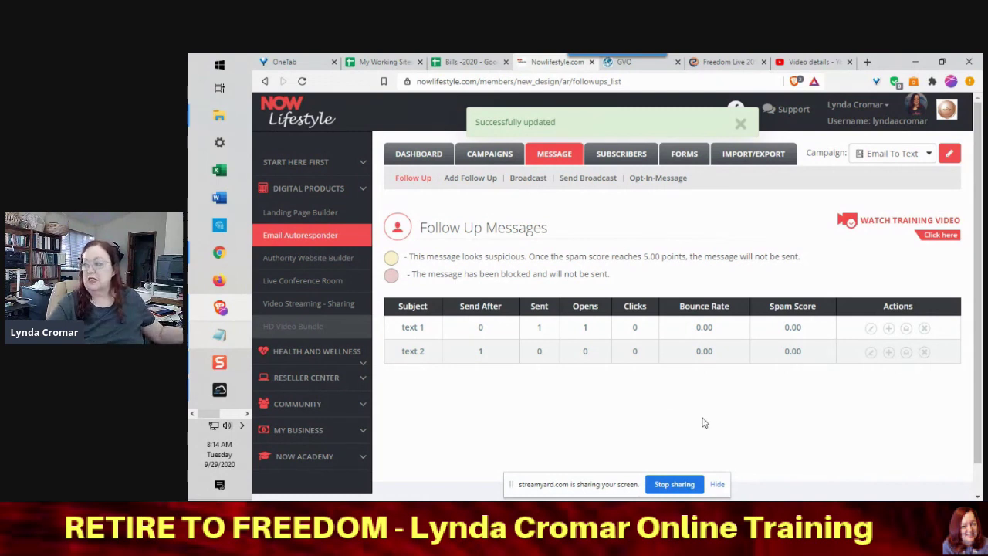
- Change the text 2 follow-up's Send After delay from 1 to 0 days and save it
{"action": "left_click", "coordinate": [867, 359]}
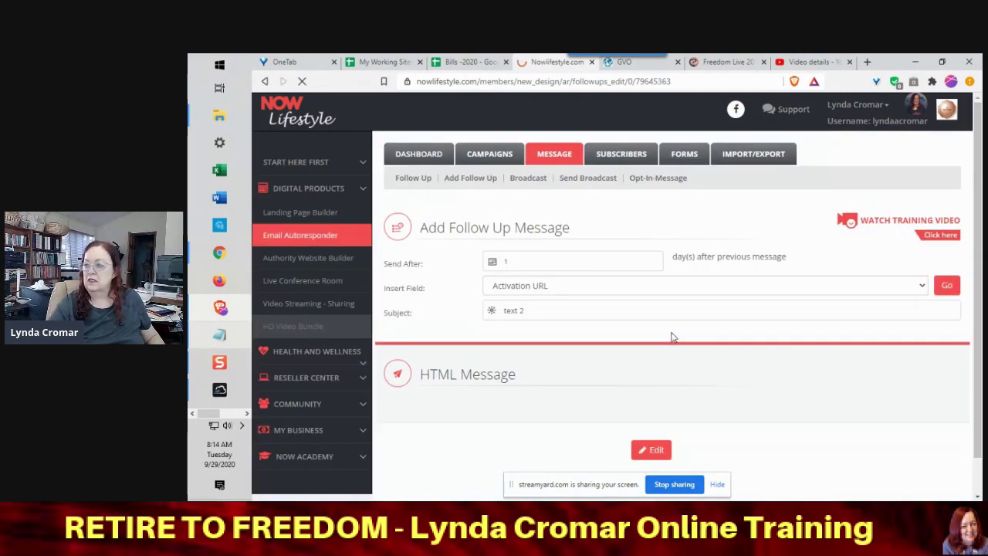
{"action": "left_click_drag", "start_coordinate": [531, 258], "coordinate": [487, 261]}
{"action": "type", "text": "0"}
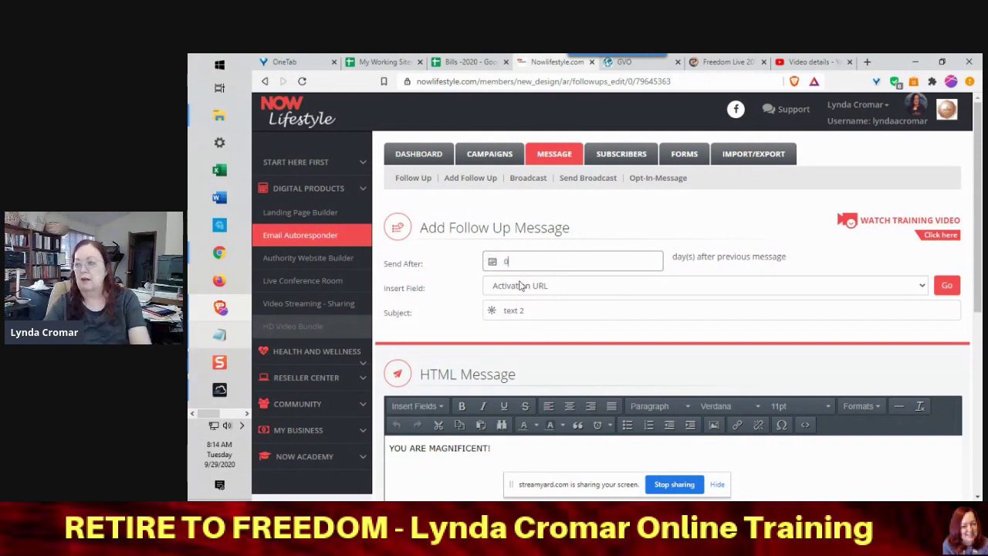
{"action": "left_click_drag", "start_coordinate": [981, 295], "coordinate": [902, 468]}
{"action": "left_click", "coordinate": [657, 429]}
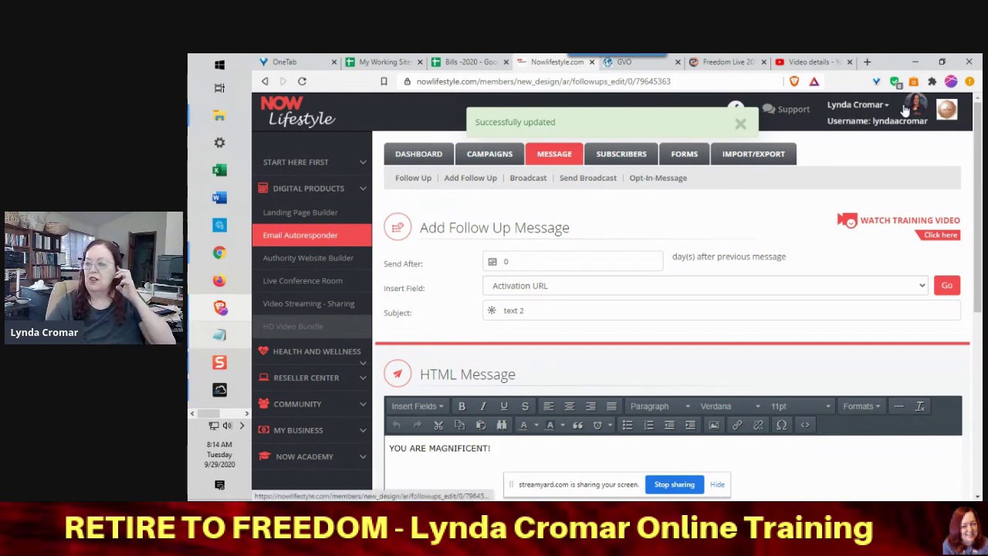
{"action": "mouse_move", "coordinate": [976, 158]}
{"action": "left_mouse_down"}
{"action": "mouse_move", "coordinate": [982, 259]}
{"action": "mouse_move", "coordinate": [982, 146]}
{"action": "left_mouse_up"}
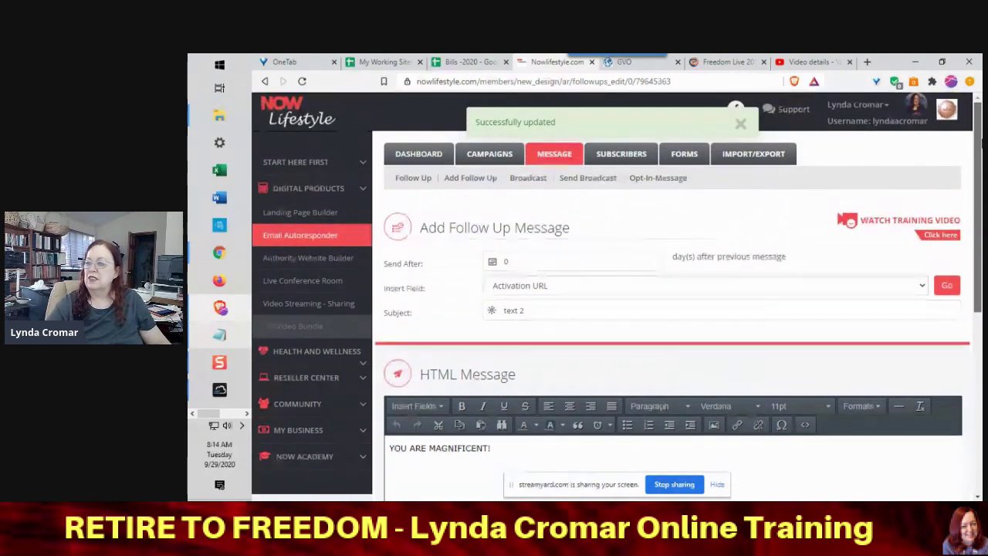
{"action": "left_click_drag", "start_coordinate": [982, 142], "coordinate": [978, 112]}
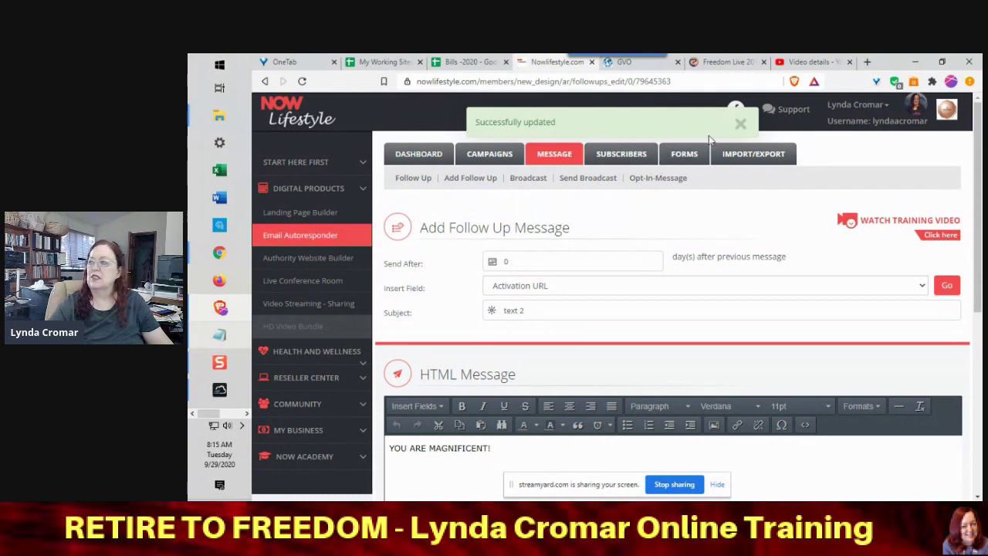
{"action": "left_click", "coordinate": [739, 125]}
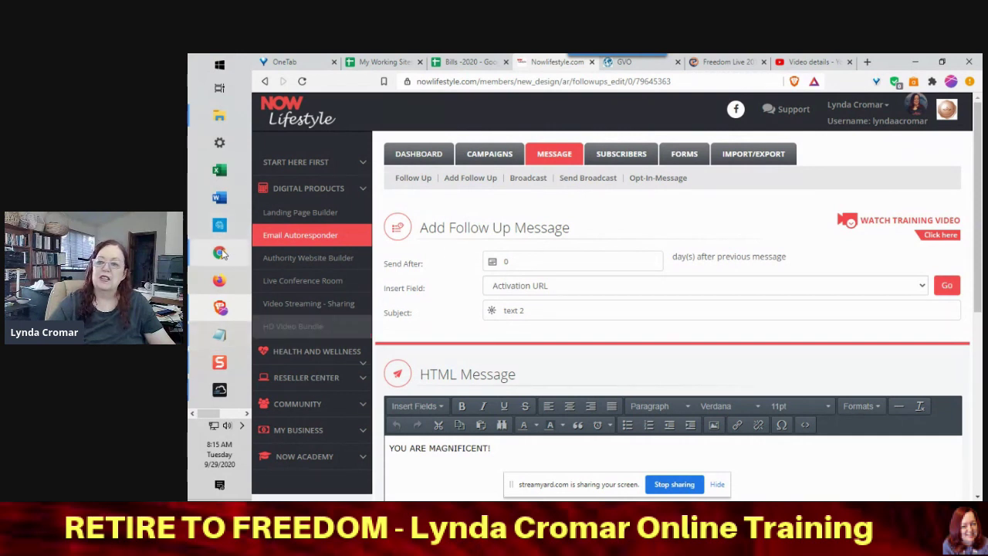
- Switch to StreamYard and choose End Broadcast to bring up the confirmation
{"action": "mouse_move", "coordinate": [221, 253]}
{"action": "mouse_move", "coordinate": [252, 261]}
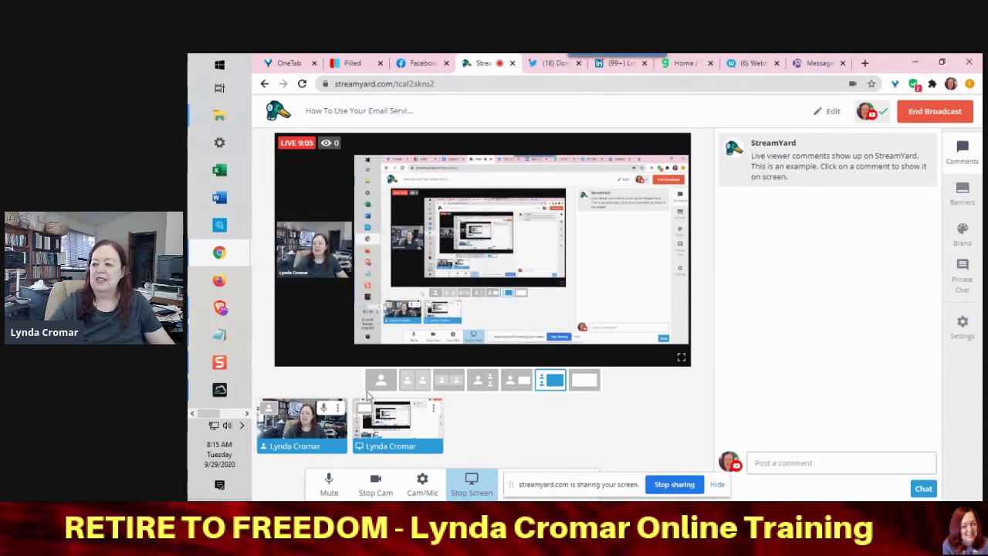
{"action": "left_click", "coordinate": [947, 113]}
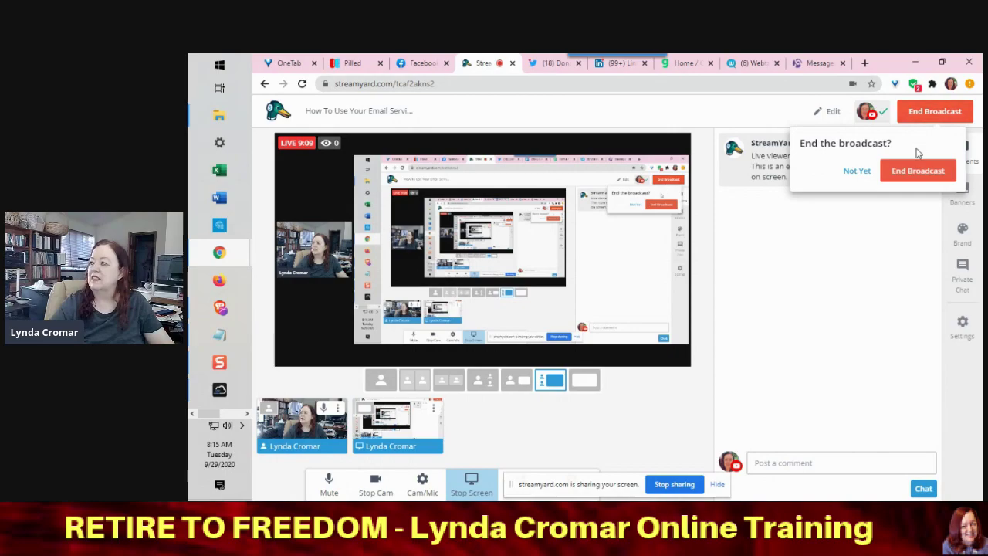